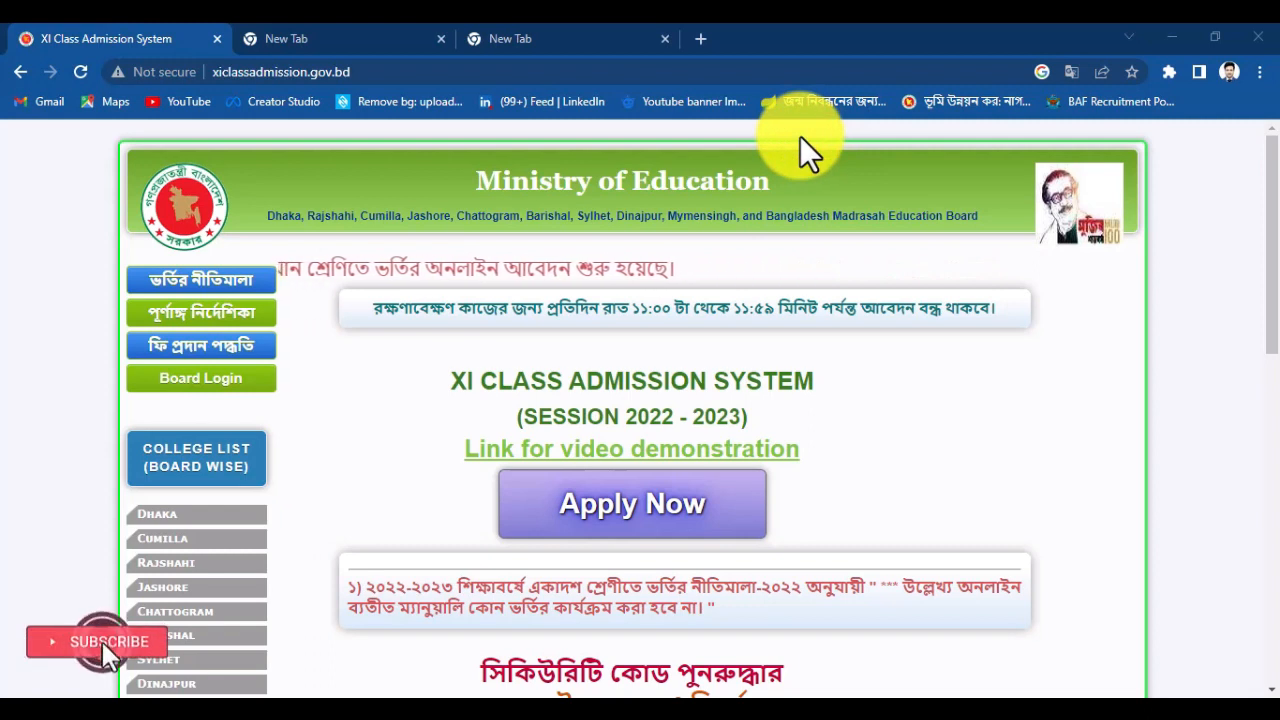
# Step: Search Google for xiclassadmission and open the XI Class Admission System website
pyautogui.click(539, 30)
pyautogui.click(615, 422)
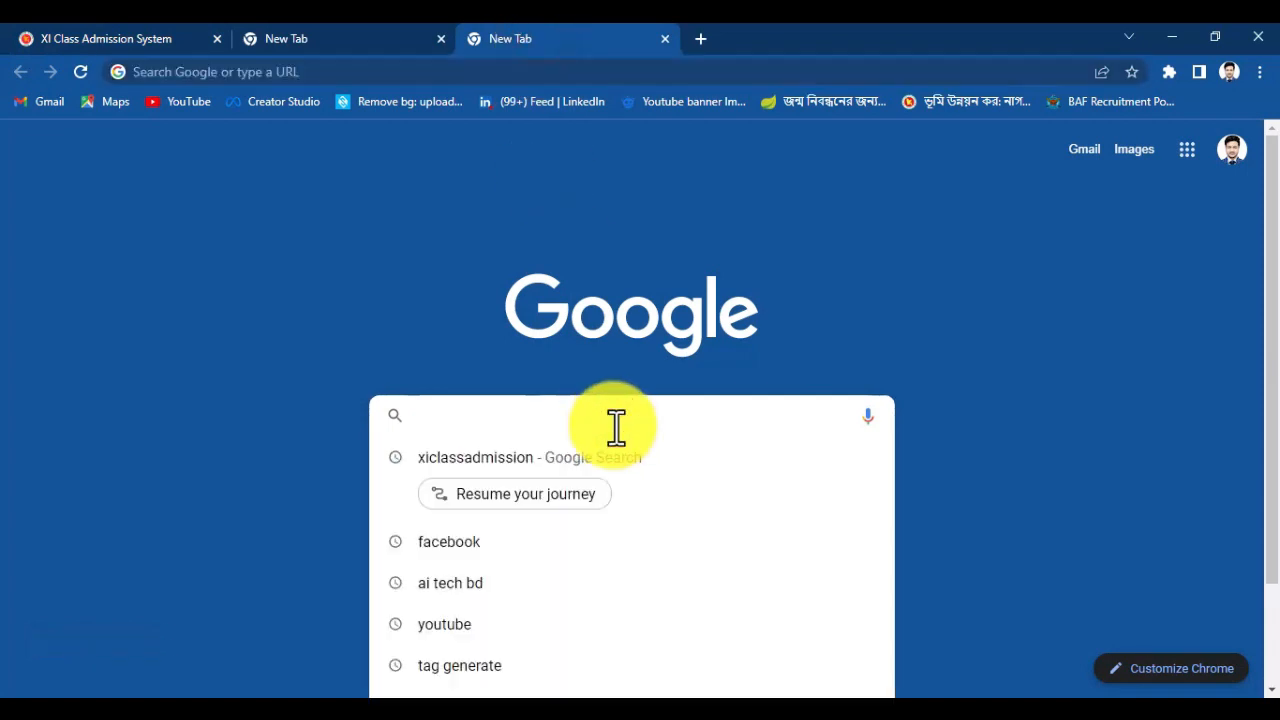
pyautogui.write('xi')
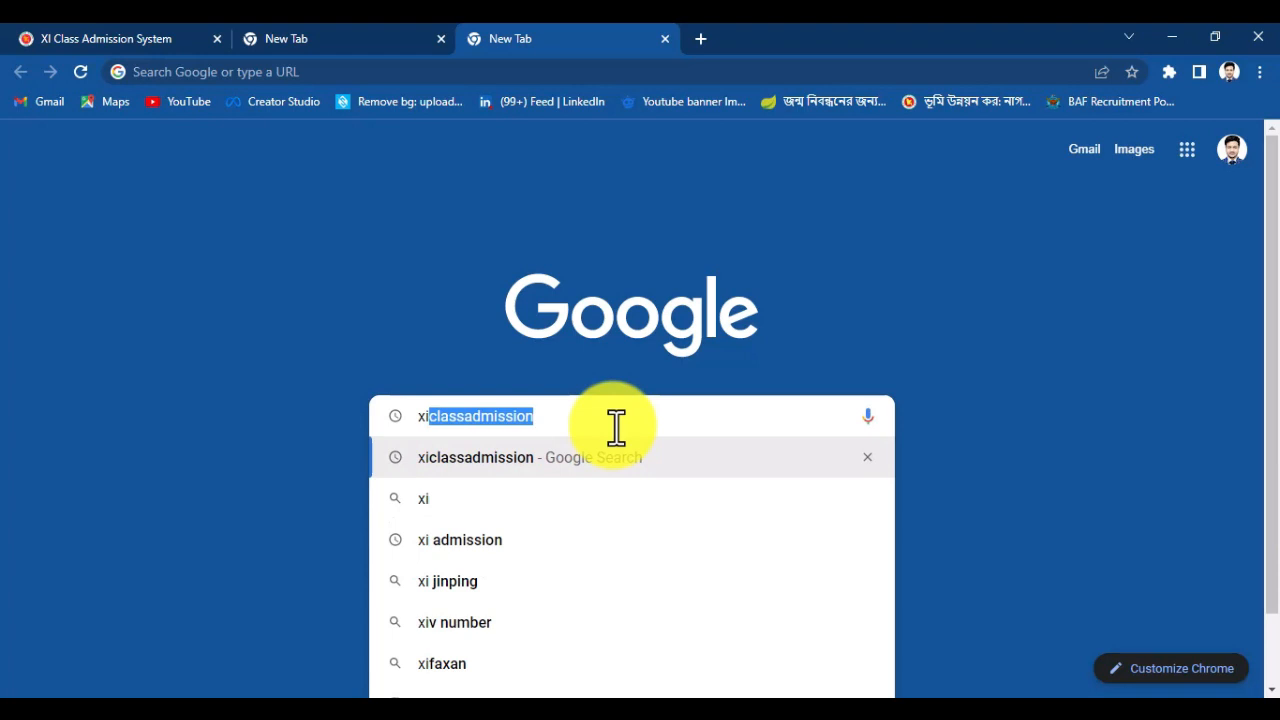
pyautogui.press('Return')
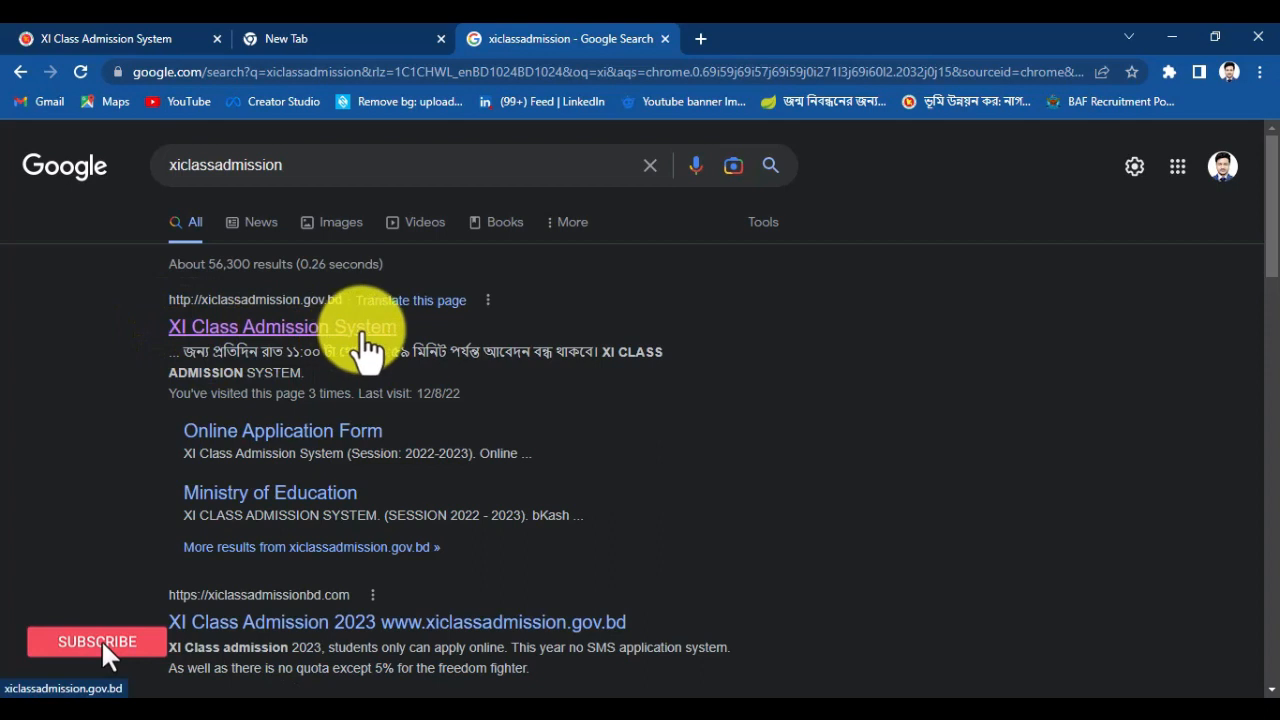
pyautogui.click(362, 330)
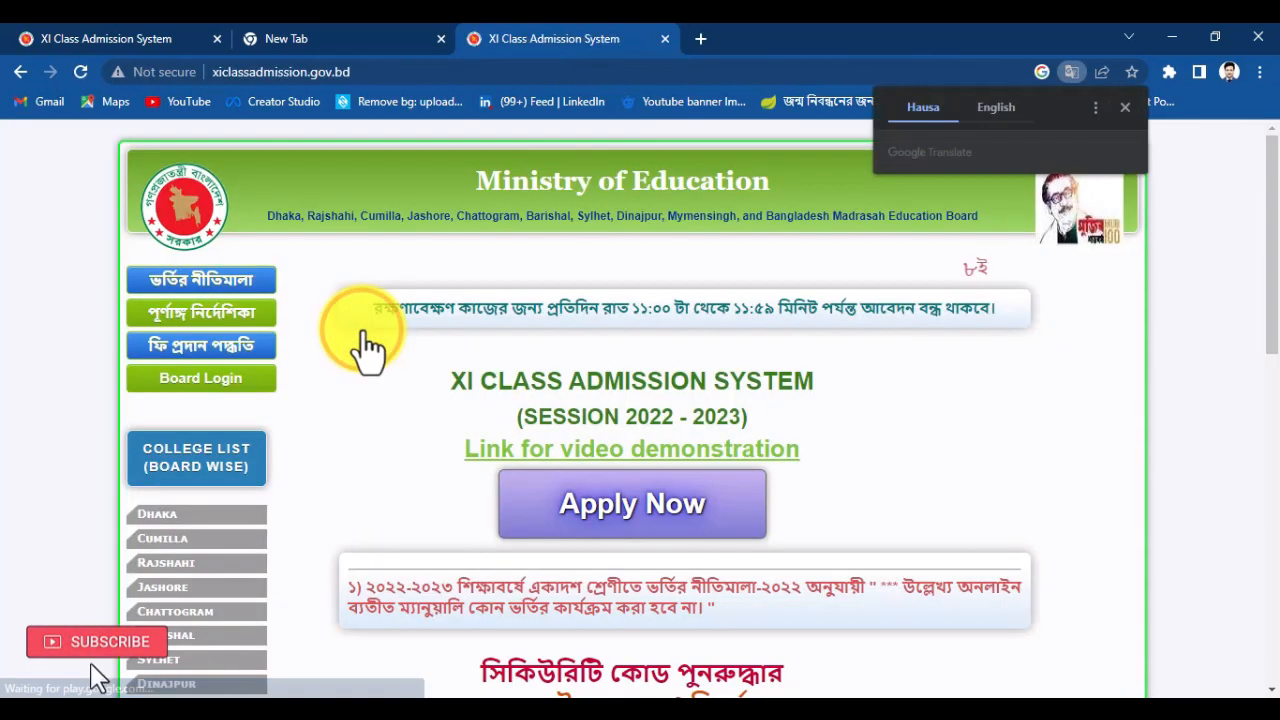
# Step: Start a new application from the admission site's home page to open the online application form
pyautogui.scroll(-2, 1113, 423)
pyautogui.scroll(2, 1000, 422)
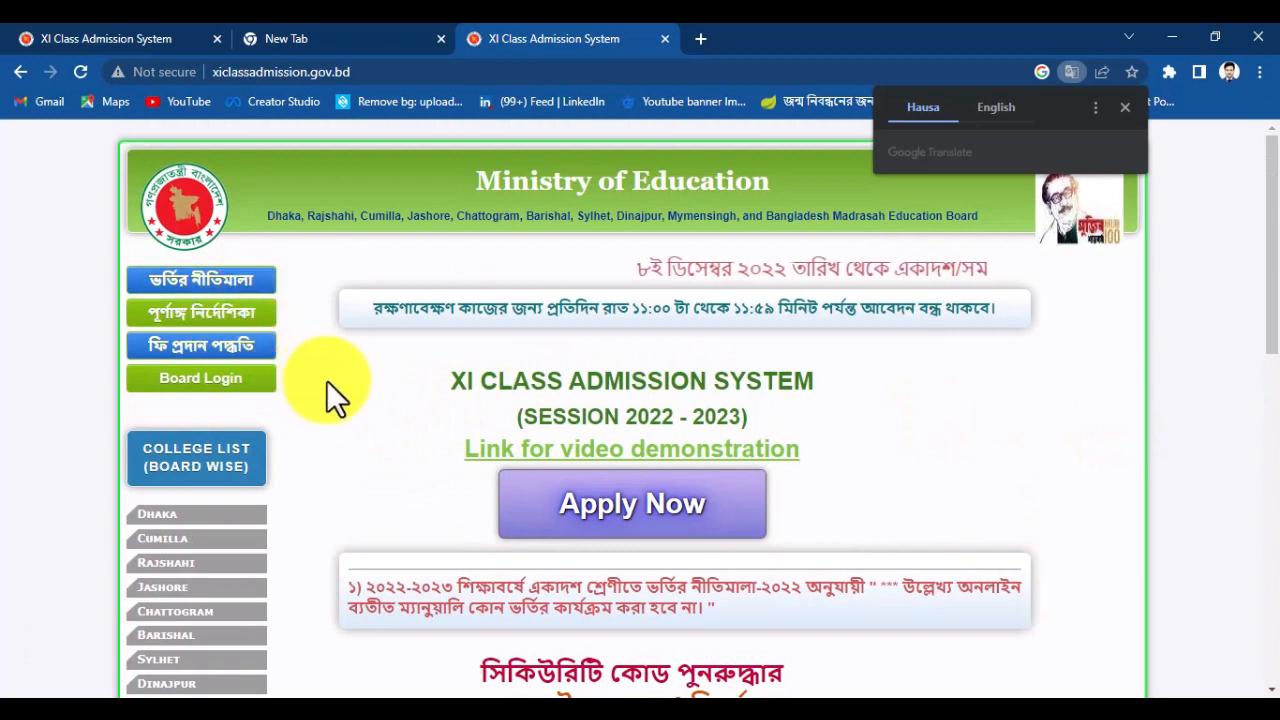
pyautogui.scroll(-1, 328, 384)
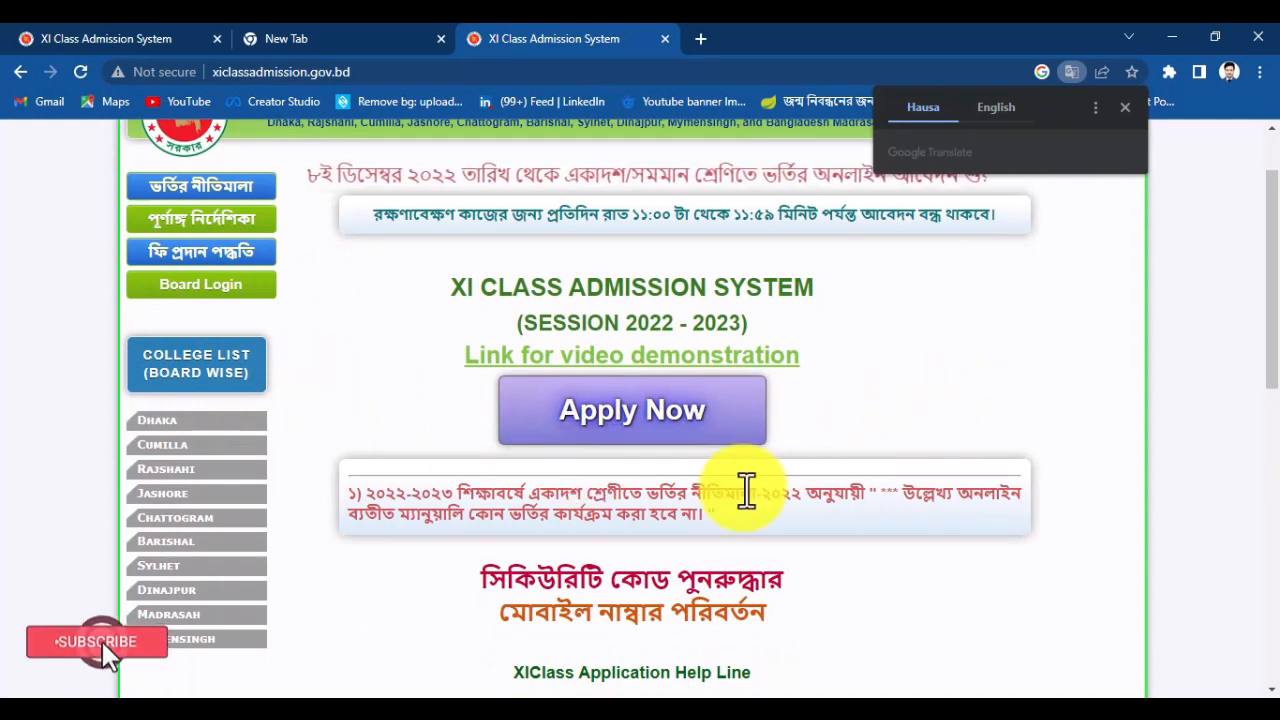
pyautogui.click(697, 433)
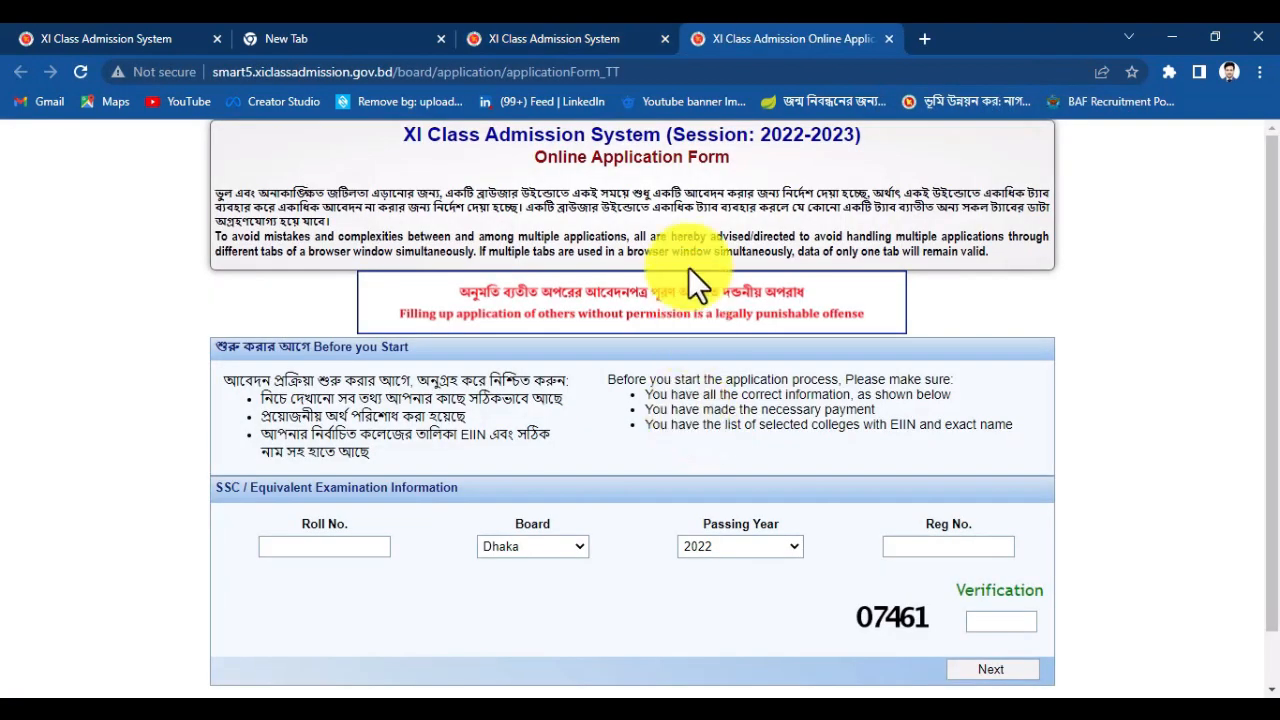
pyautogui.click(478, 139)
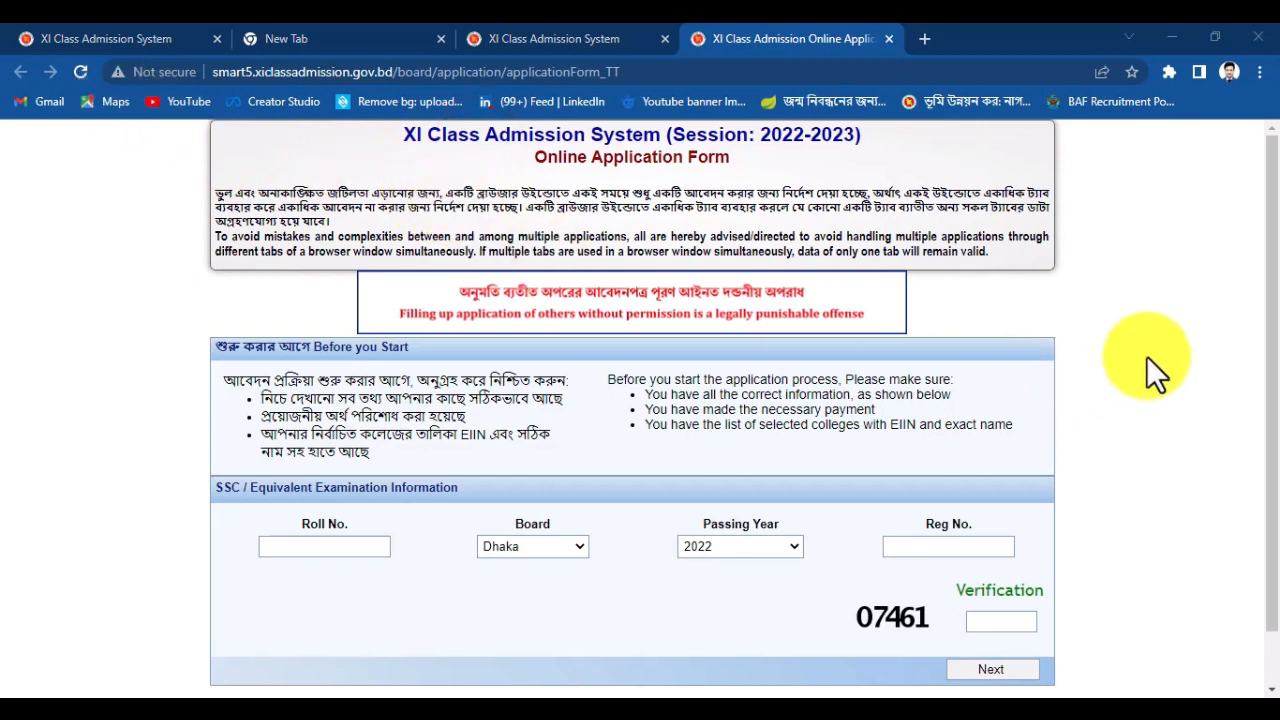
# Step: Review the SSC examination details, personal information, guardian contact fields and quota section of the application form
pyautogui.scroll(-1, 1146, 356)
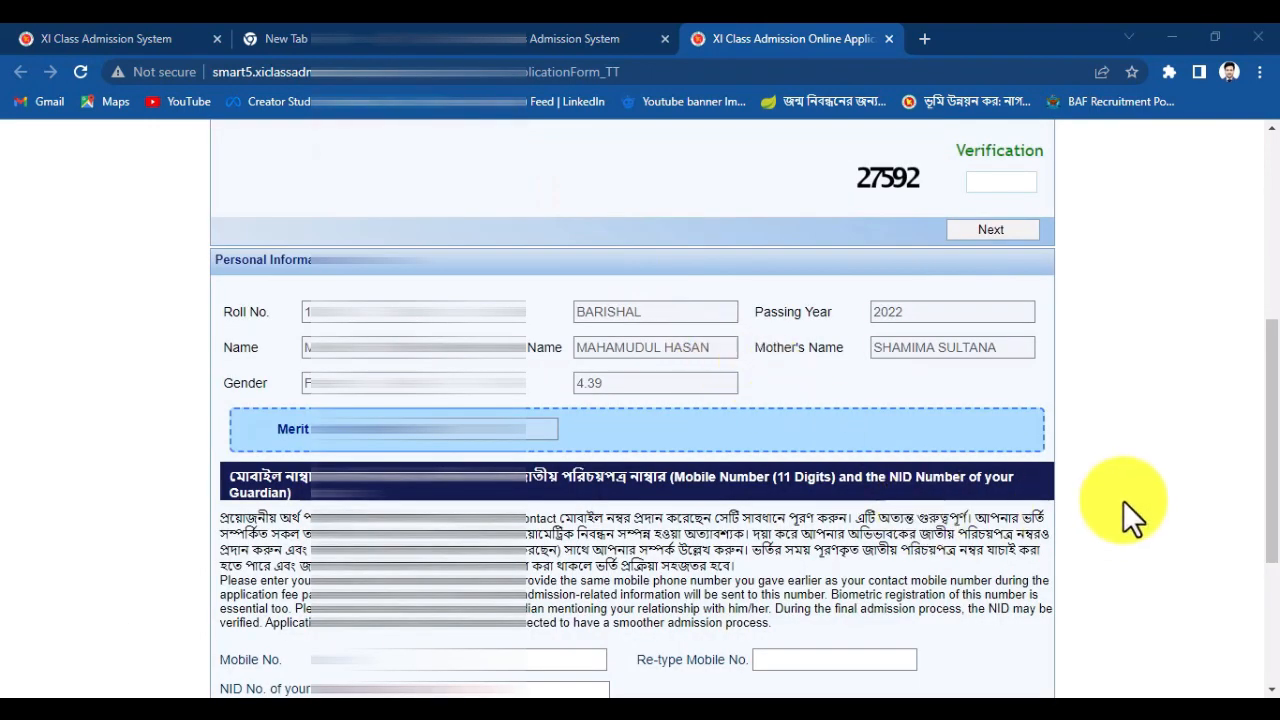
pyautogui.scroll(3, 1123, 500)
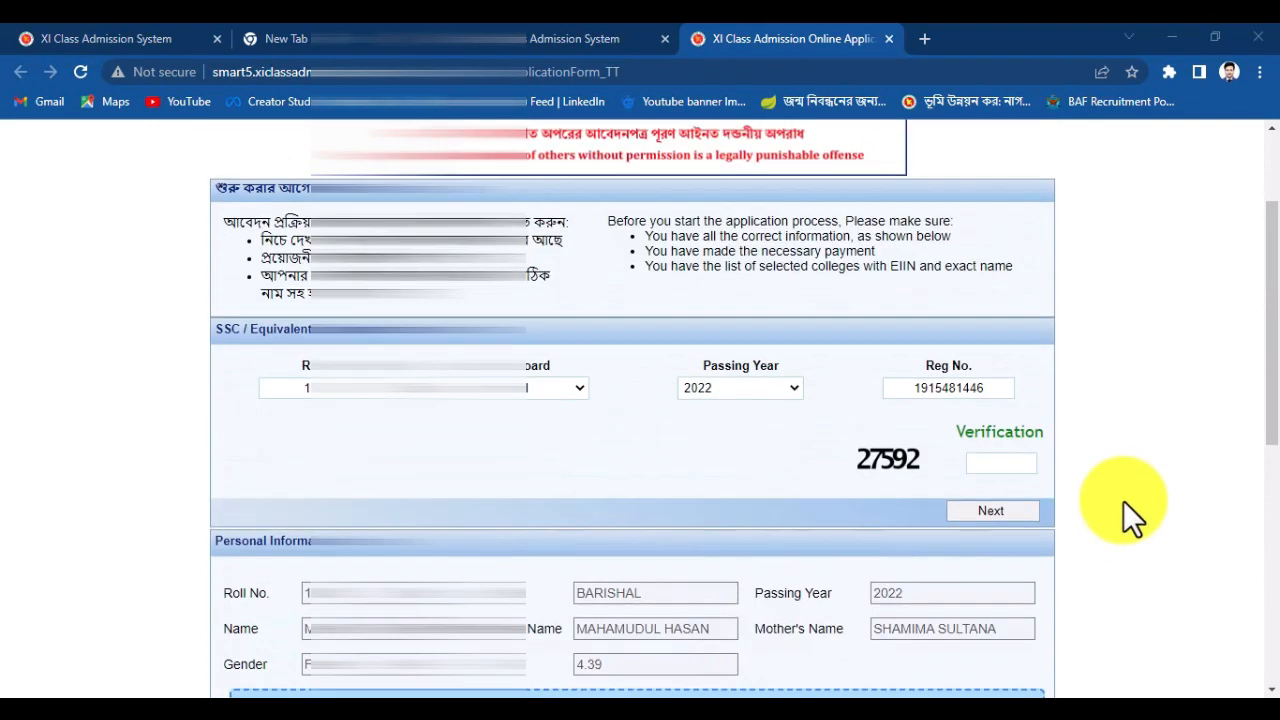
pyautogui.scroll(1, 1113, 495)
pyautogui.scroll(-1, 1111, 495)
pyautogui.scroll(-1, 1111, 495)
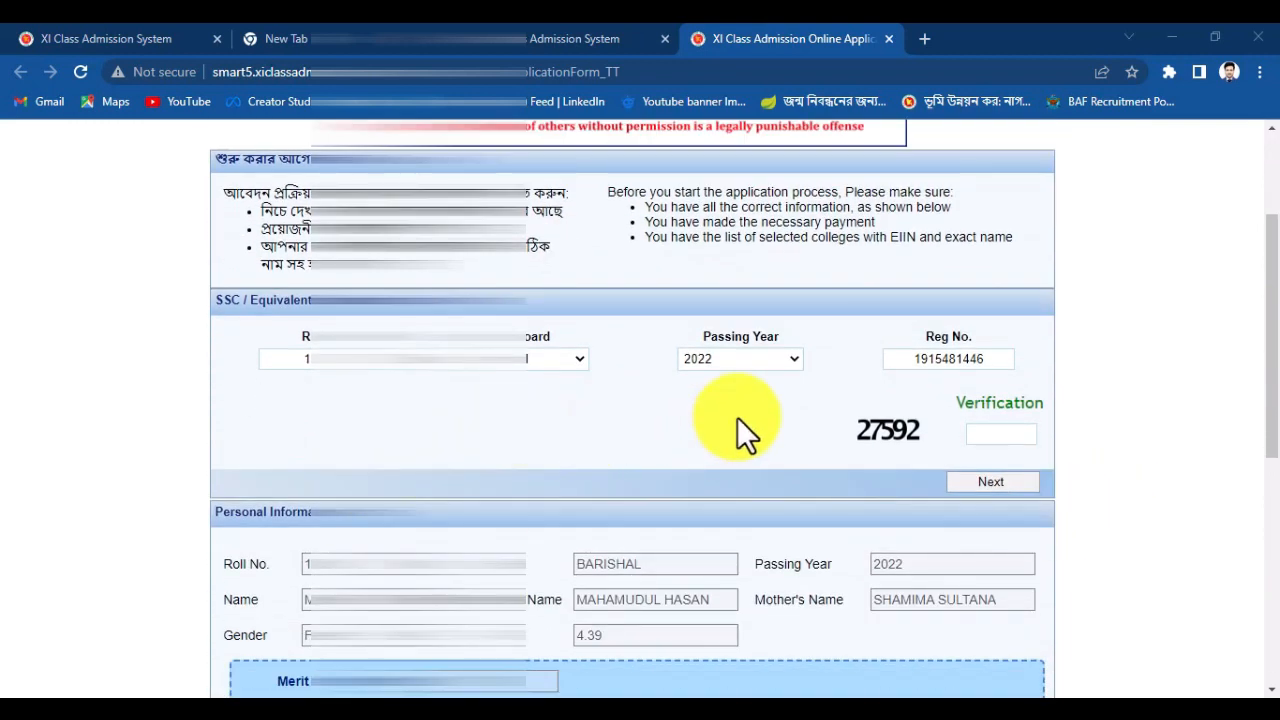
pyautogui.scroll(-1, 784, 423)
pyautogui.scroll(-1, 784, 423)
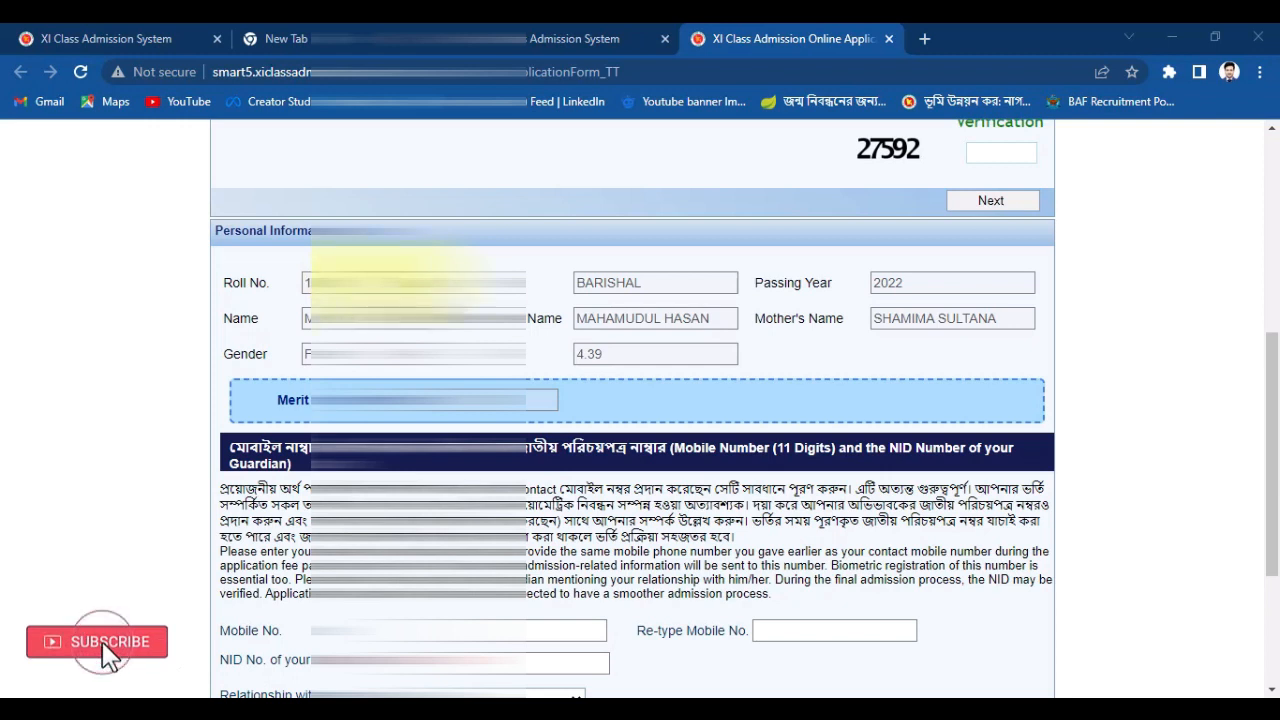
pyautogui.scroll(-1, 790, 350)
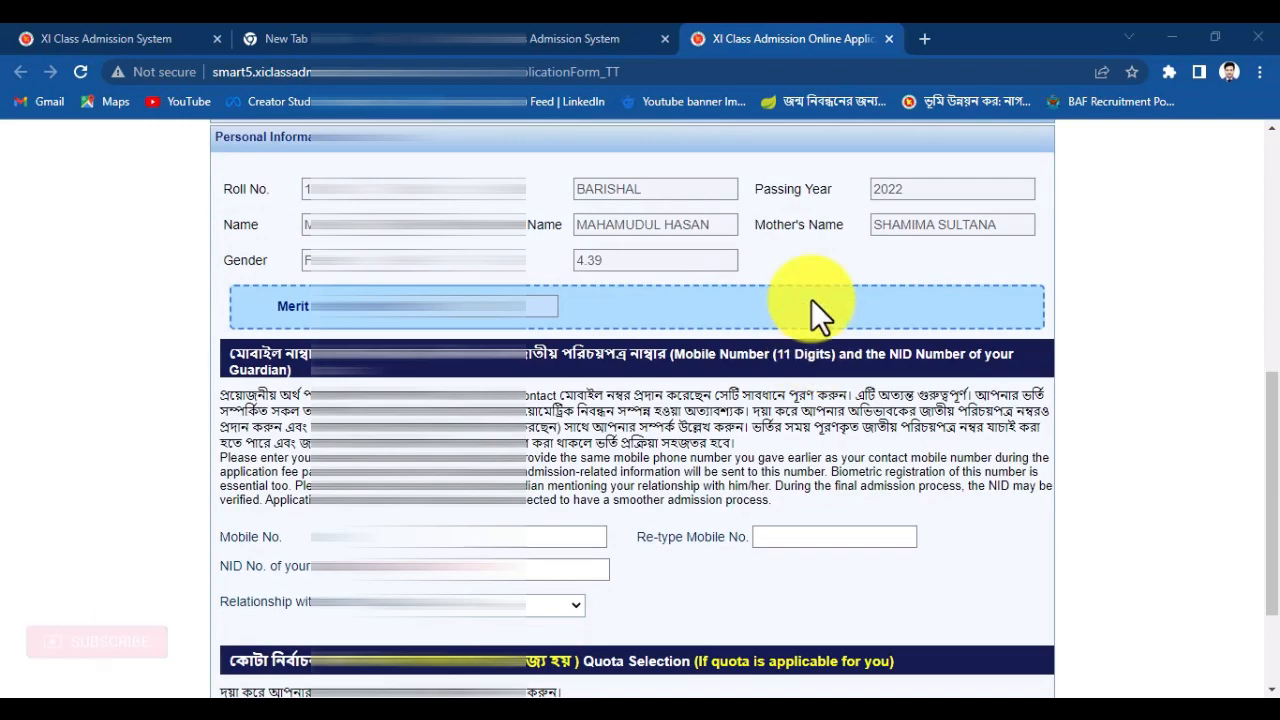
pyautogui.scroll(1, 811, 300)
pyautogui.scroll(-3, 811, 299)
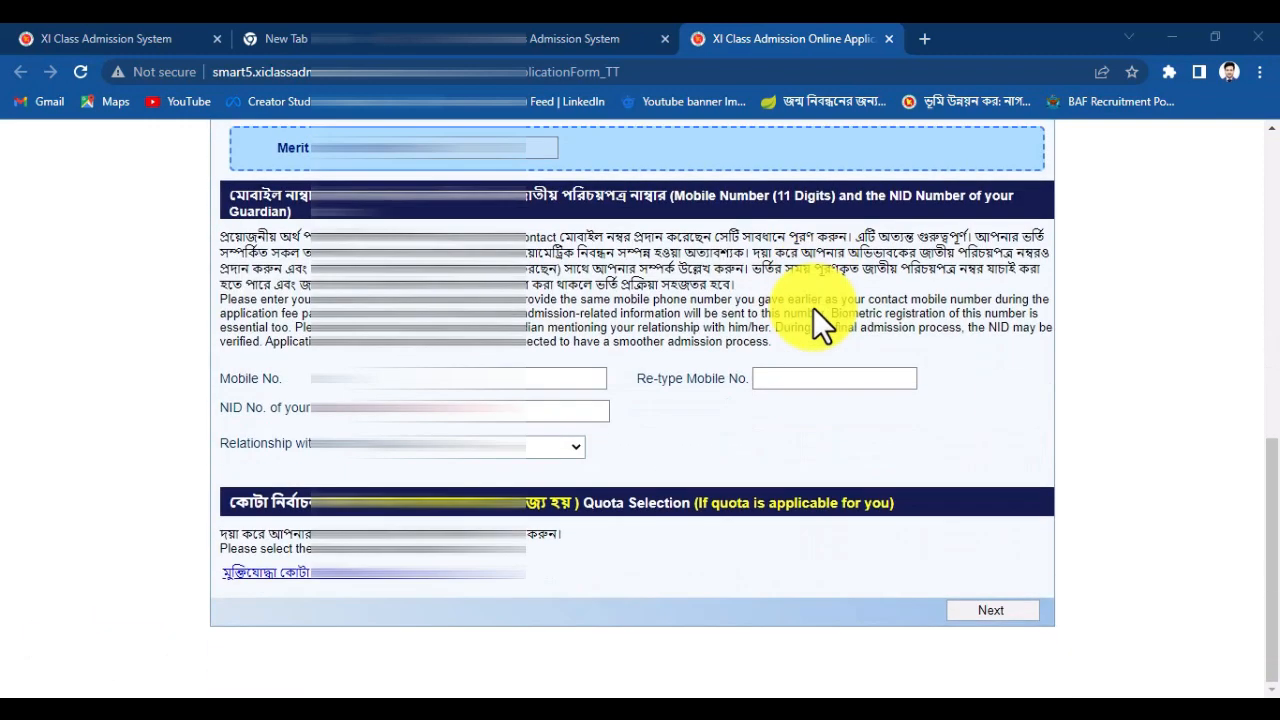
# Step: Go to the guardian's NID number field and view the choices for the relationship with the guardian
pyautogui.click(314, 410)
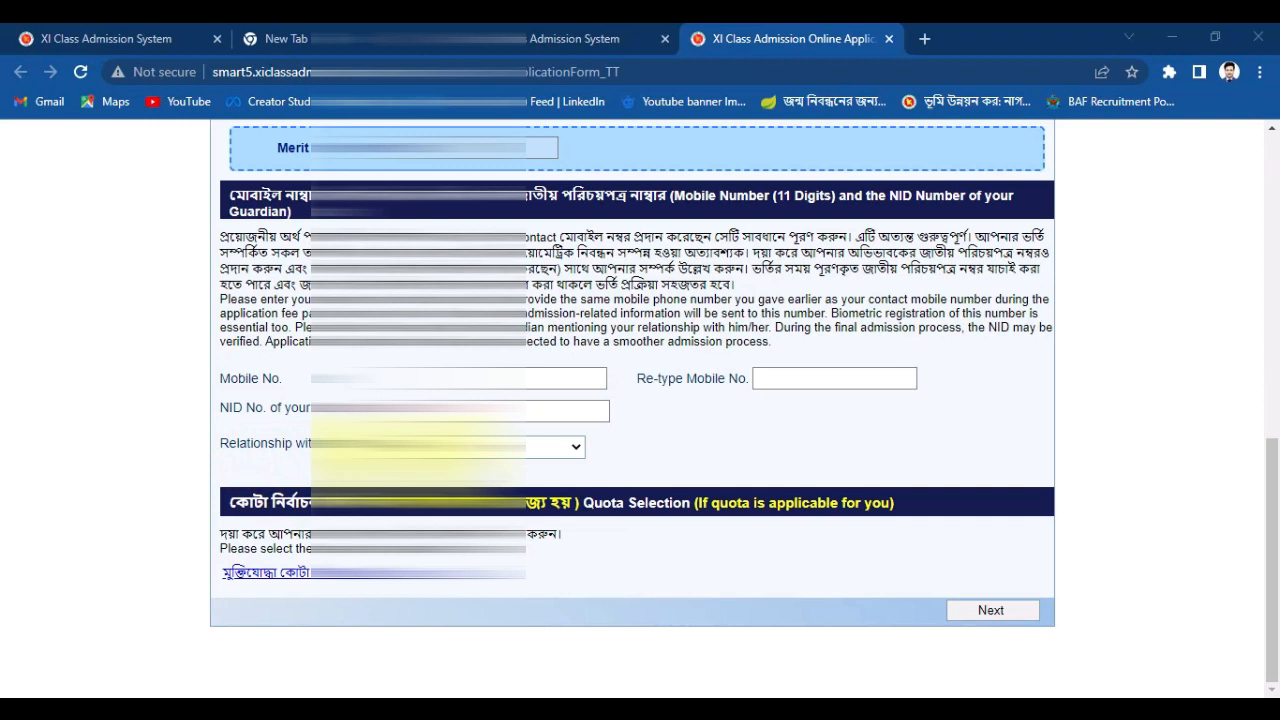
pyautogui.click(435, 446)
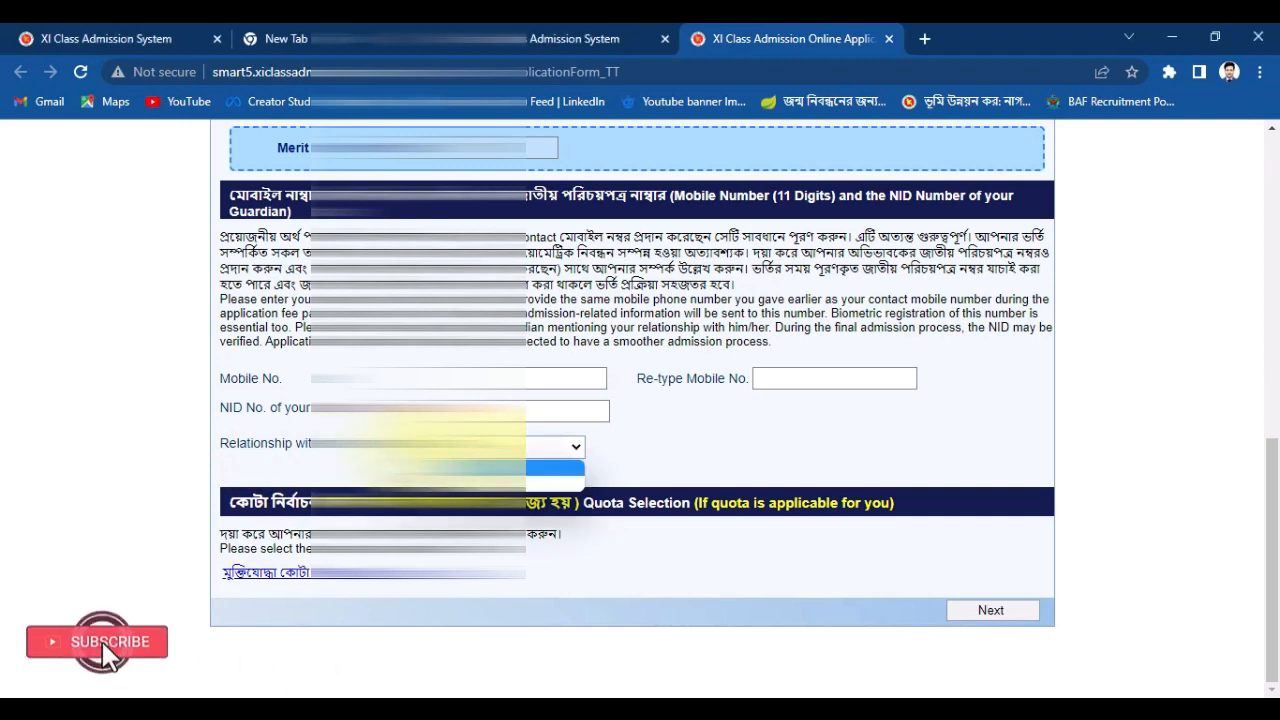
pyautogui.click(750, 418)
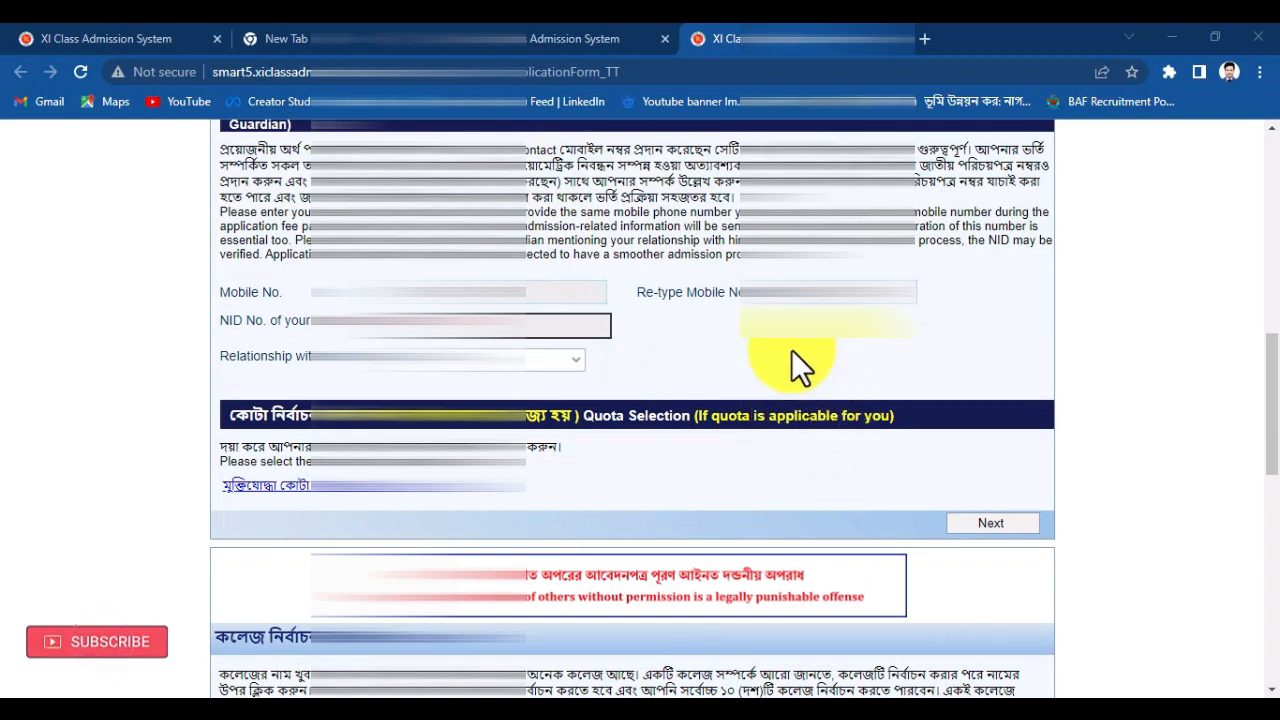
# Step: Read the College Selection instructions and examine the college choice fields and the college list table
pyautogui.scroll(-1, 779, 337)
pyautogui.scroll(-1, 779, 338)
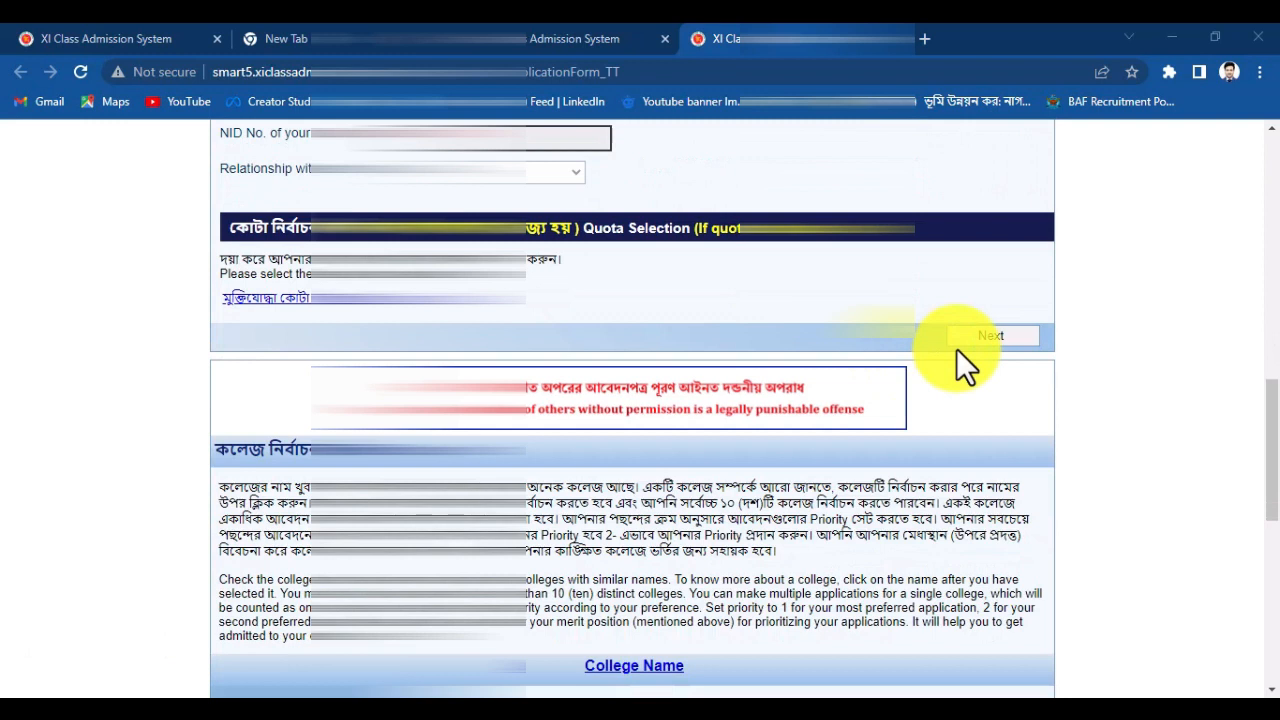
pyautogui.scroll(-1, 962, 372)
pyautogui.scroll(-1, 964, 380)
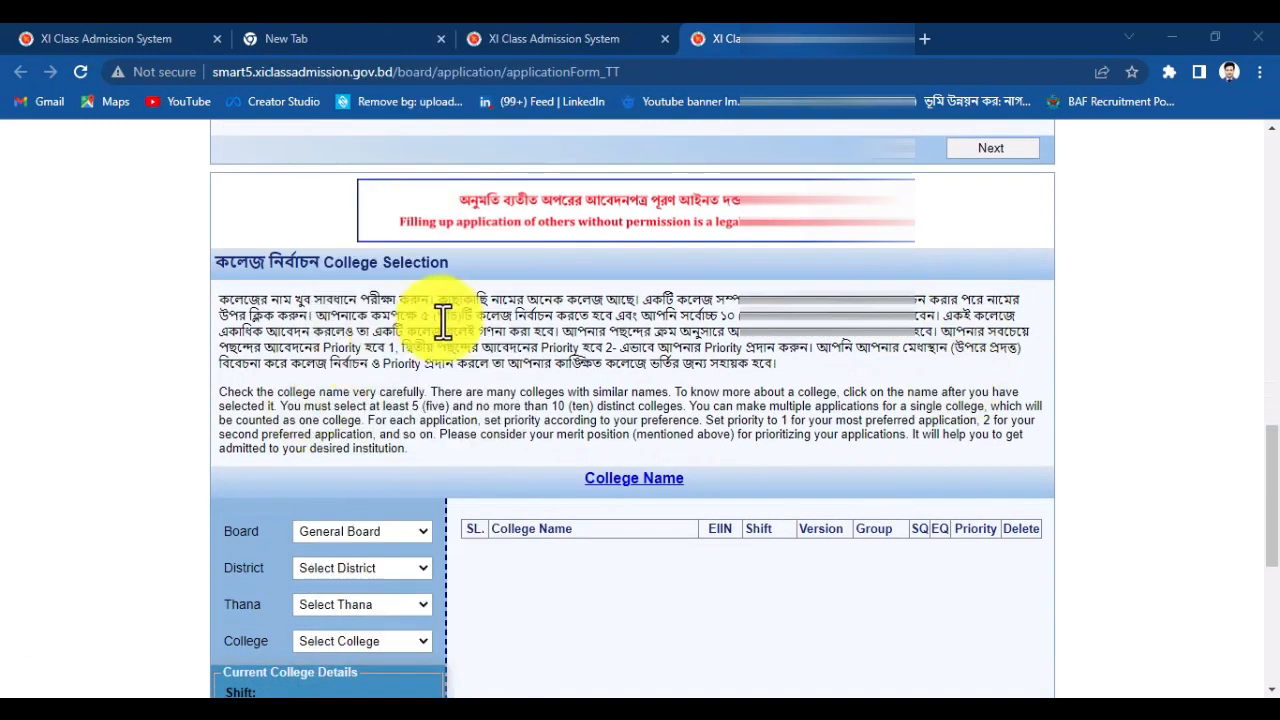
pyautogui.scroll(-1, 480, 335)
pyautogui.scroll(-4, 513, 355)
pyautogui.scroll(3, 513, 355)
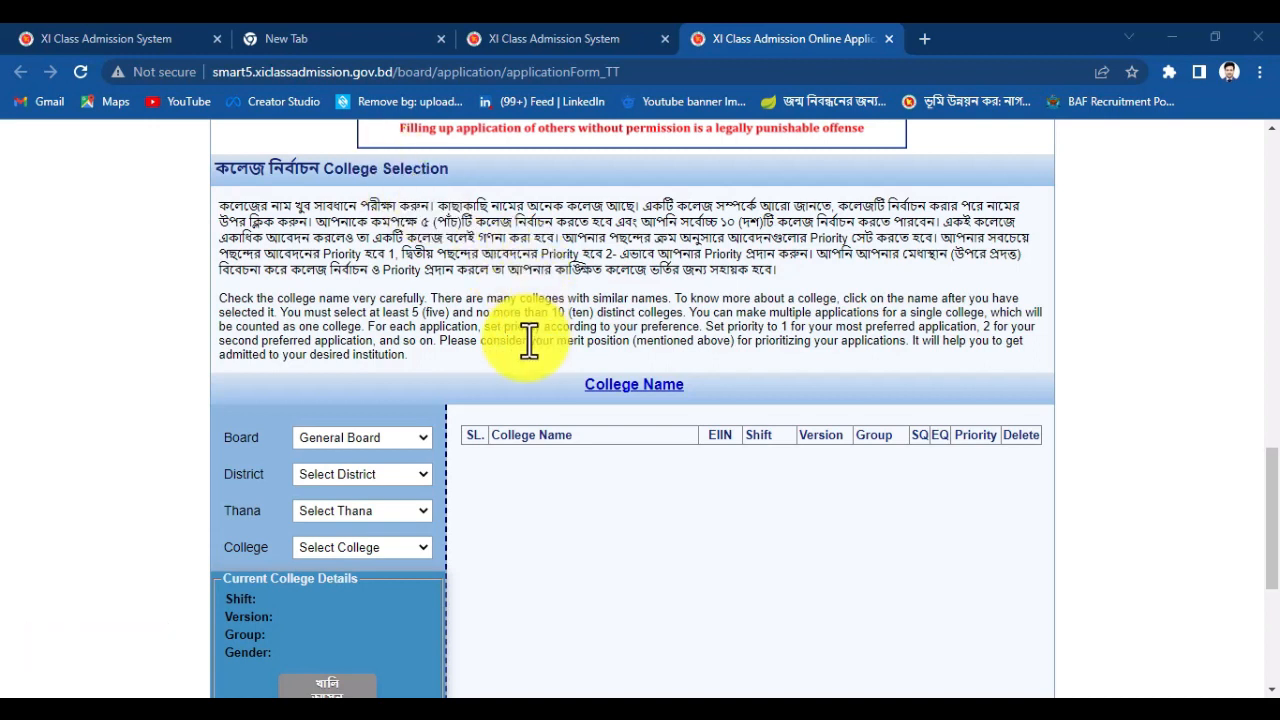
pyautogui.scroll(-2, 529, 338)
pyautogui.scroll(1, 514, 363)
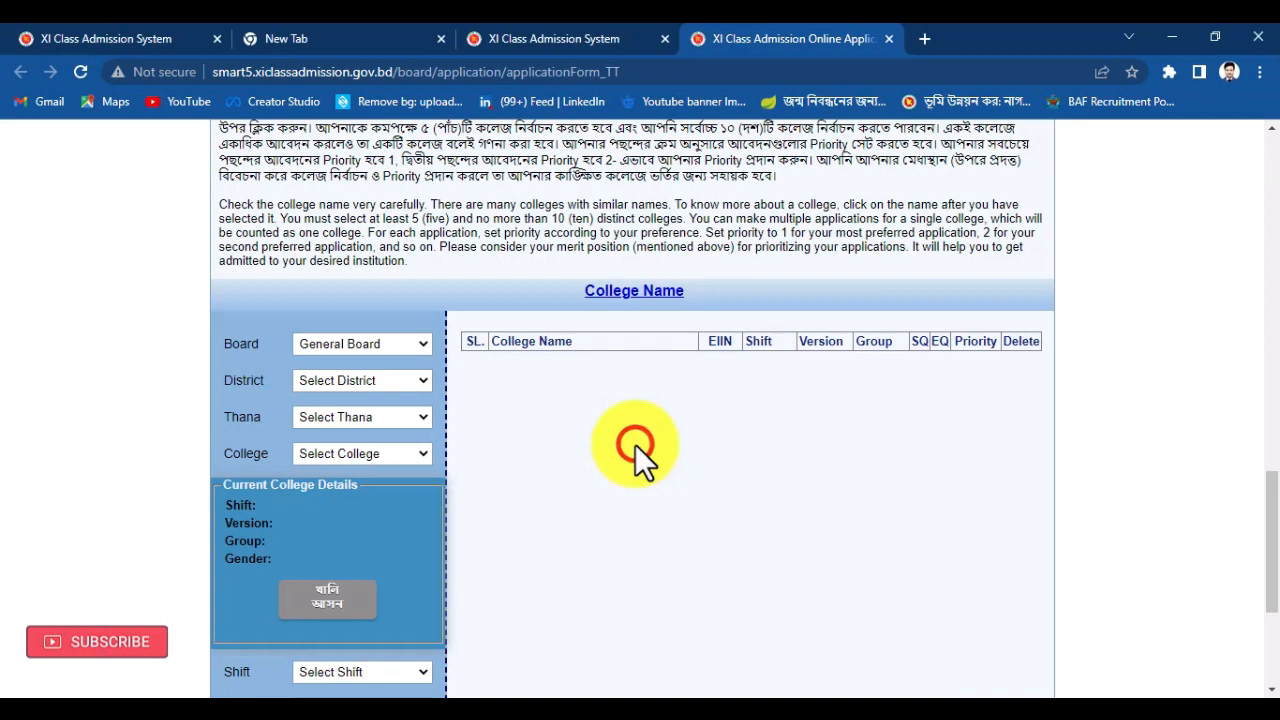
pyautogui.scroll(-2, 635, 444)
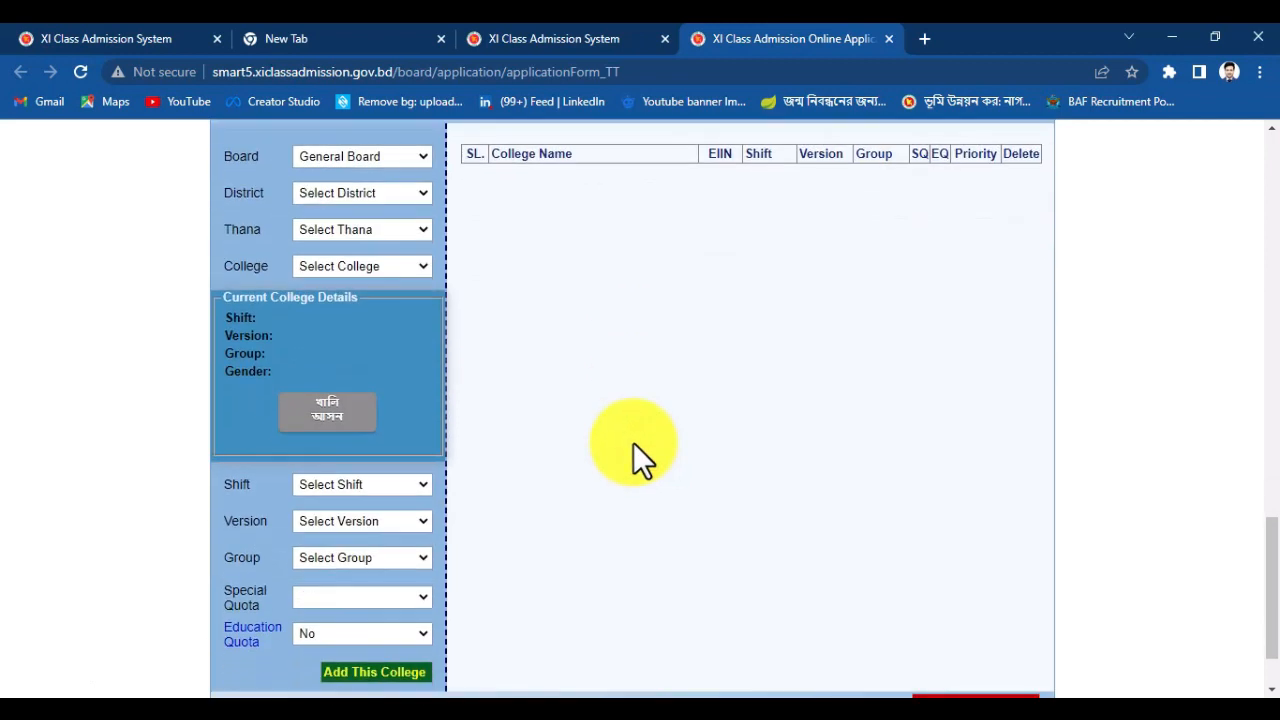
pyautogui.scroll(1, 633, 442)
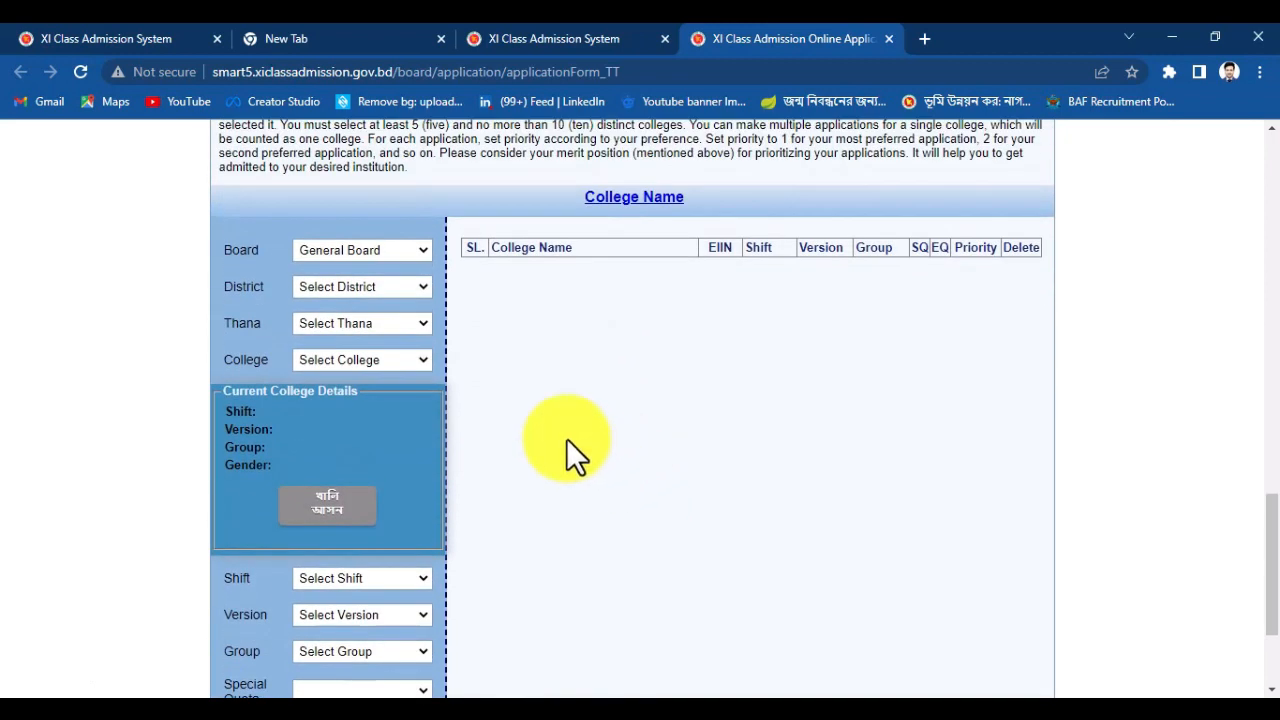
# Step: View the available board options and choose General Board for the college selection
pyautogui.click(382, 258)
pyautogui.click(388, 287)
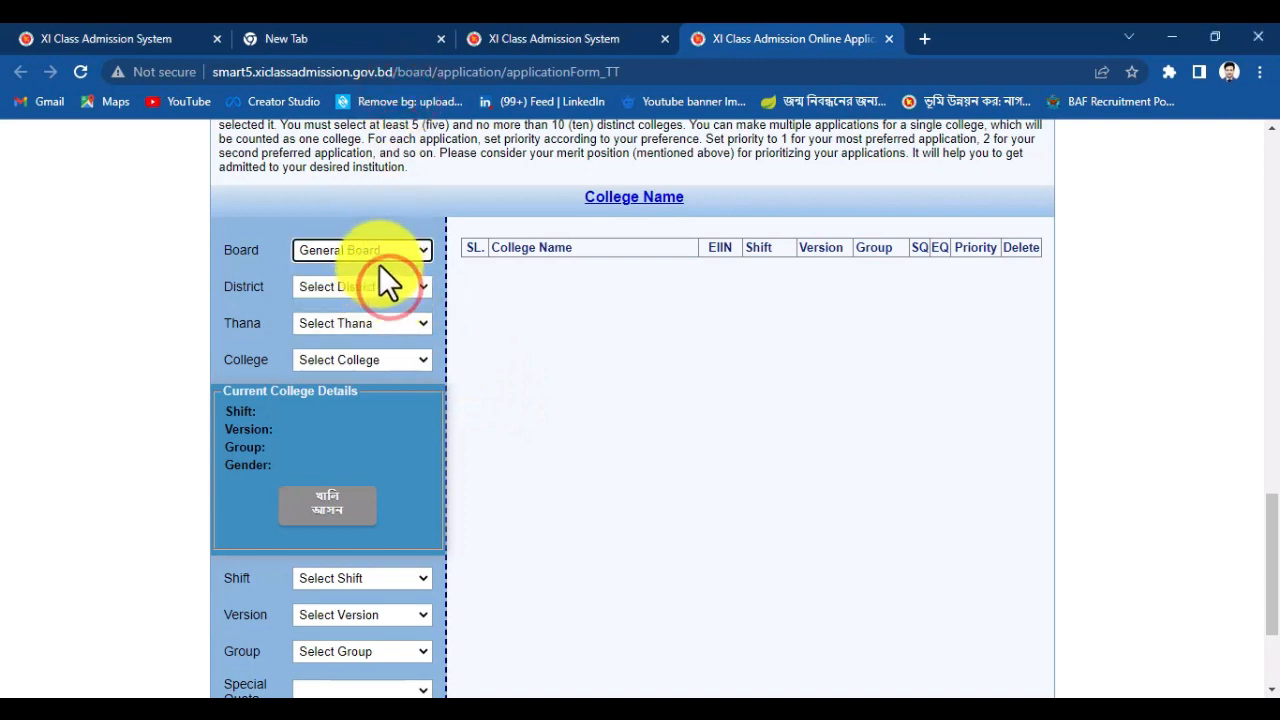
pyautogui.click(376, 252)
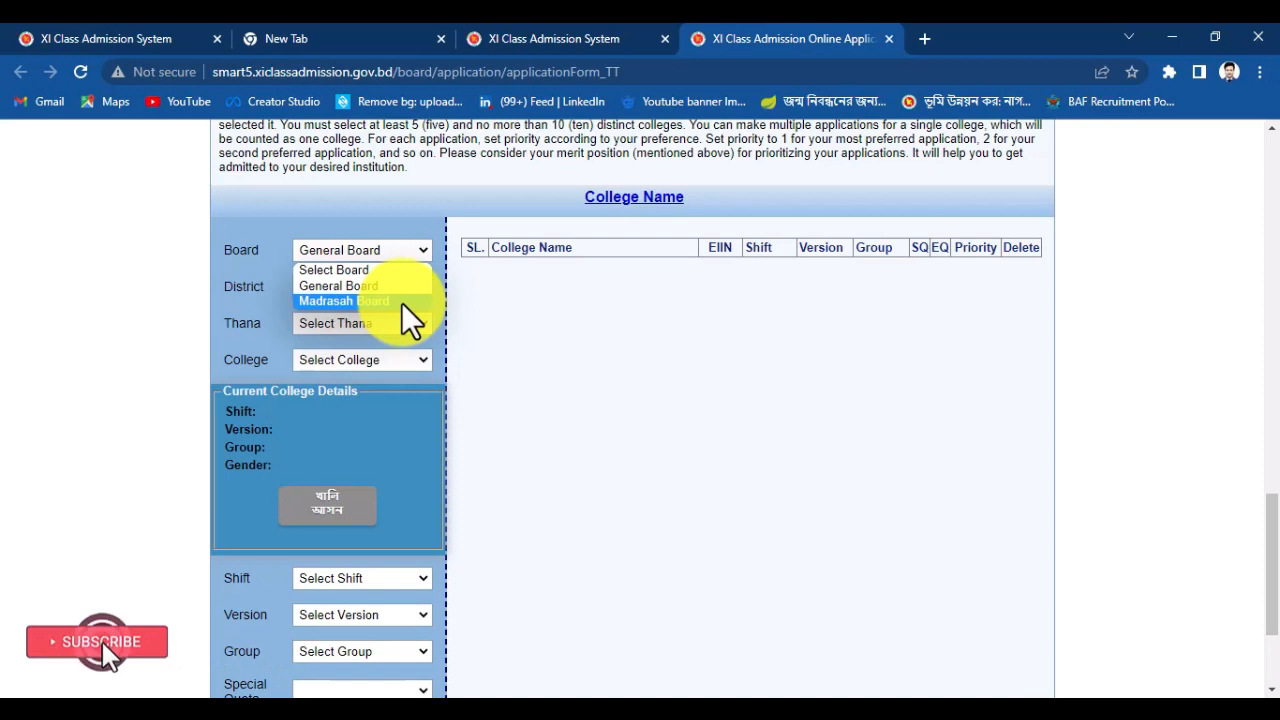
pyautogui.click(368, 207)
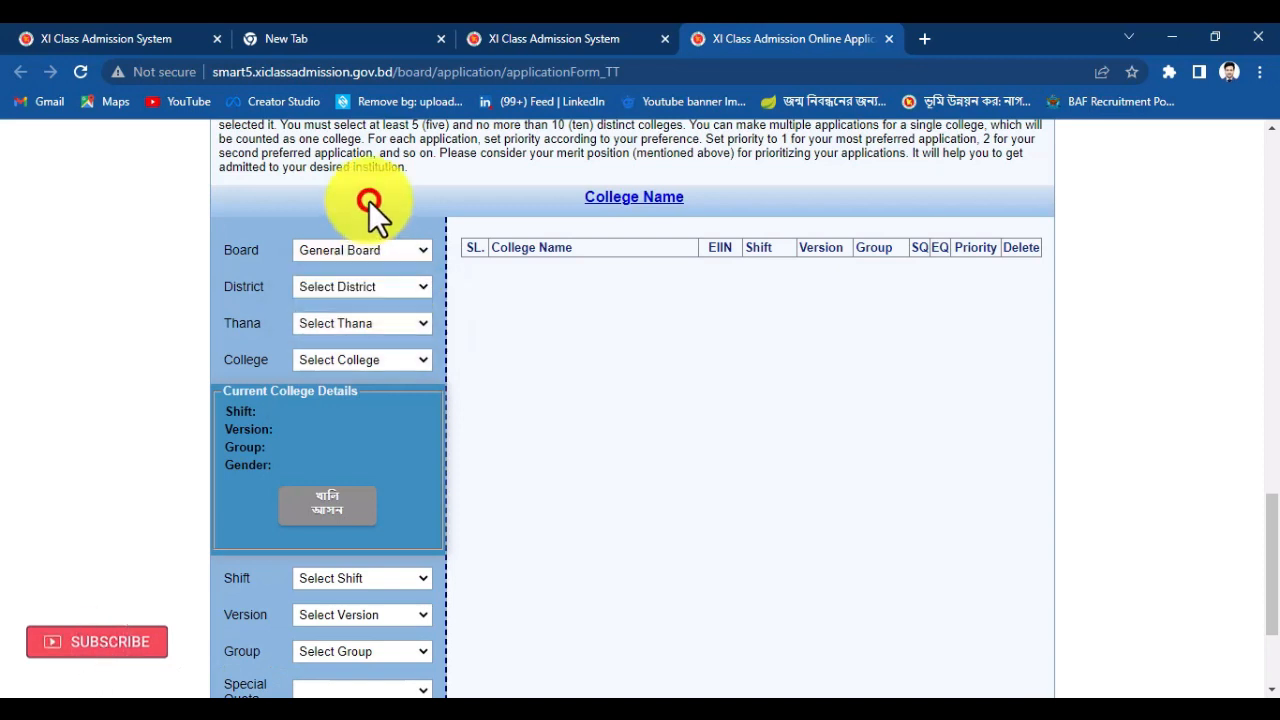
pyautogui.click(382, 247)
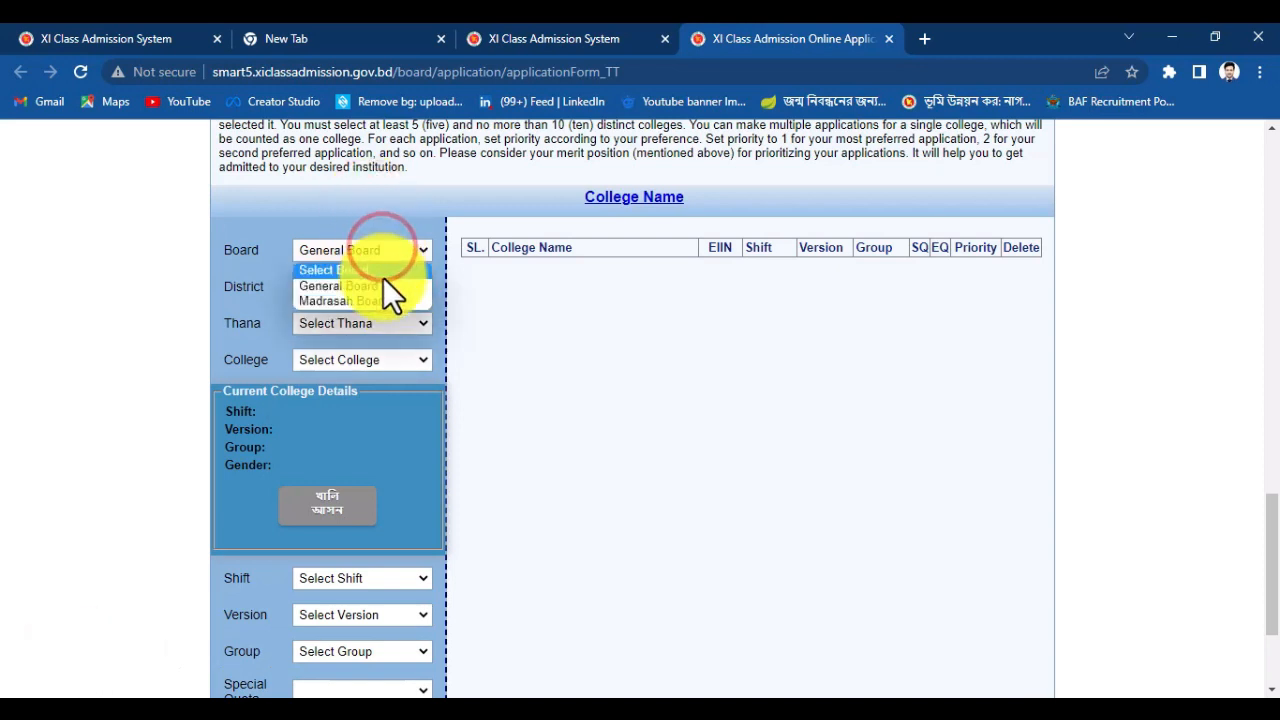
pyautogui.click(382, 284)
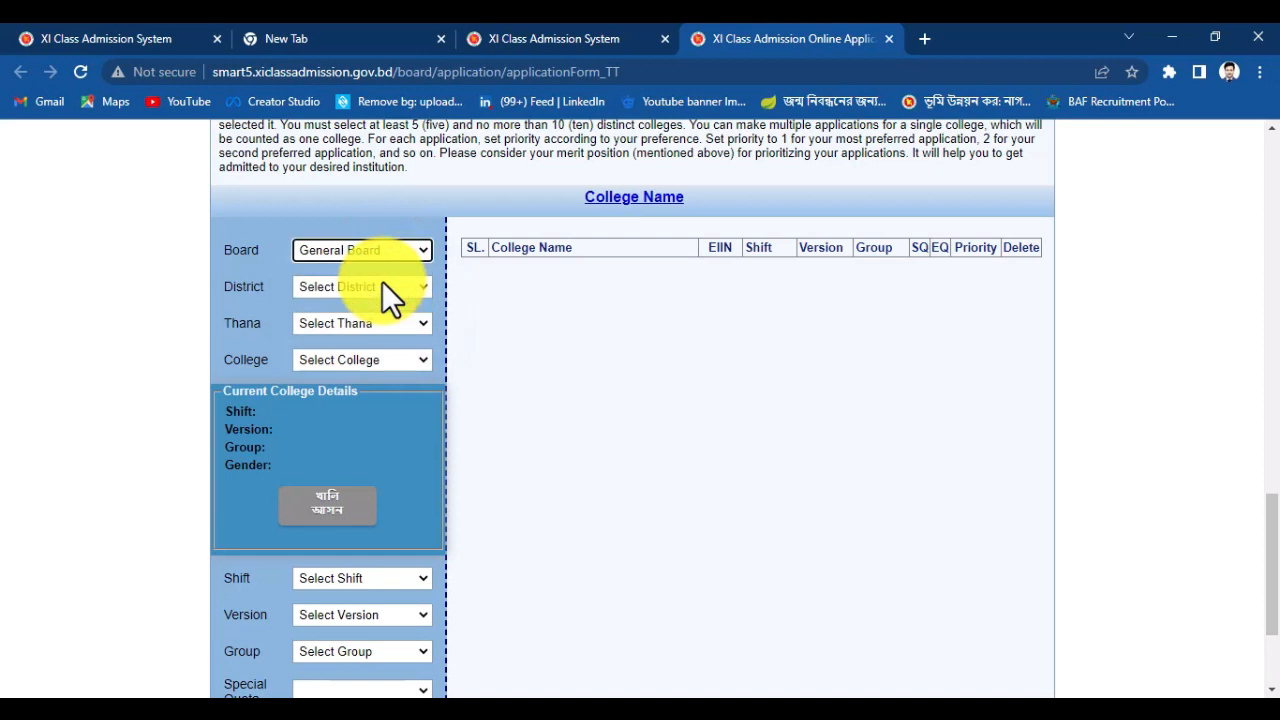
# Step: Set the district to Barishal and the thana to Barishal Sadar for the college selection
pyautogui.click(382, 286)
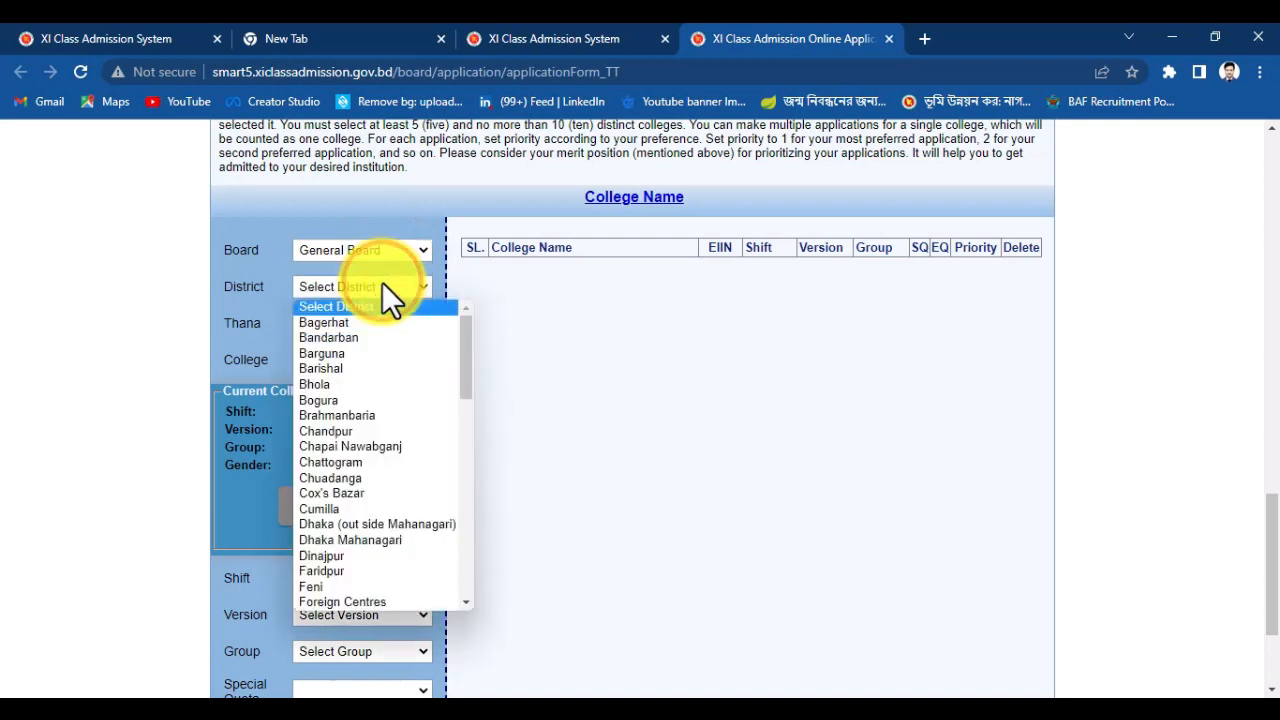
pyautogui.click(384, 369)
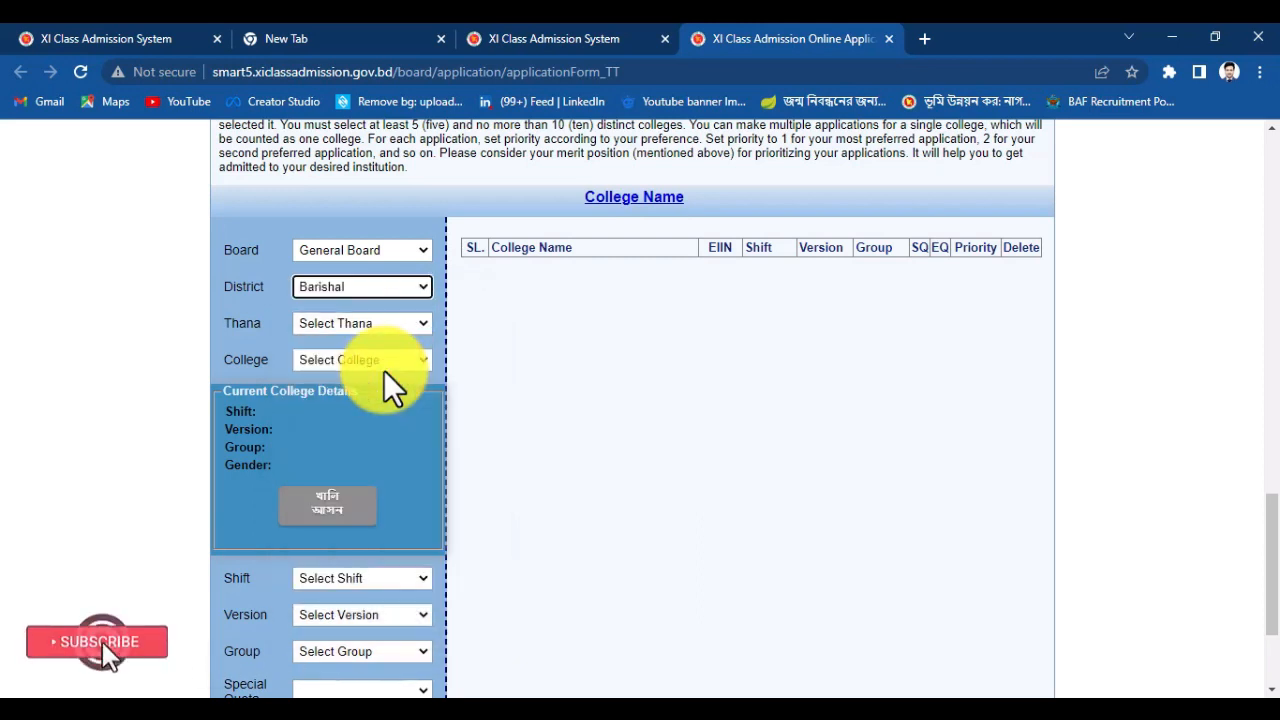
pyautogui.click(333, 317)
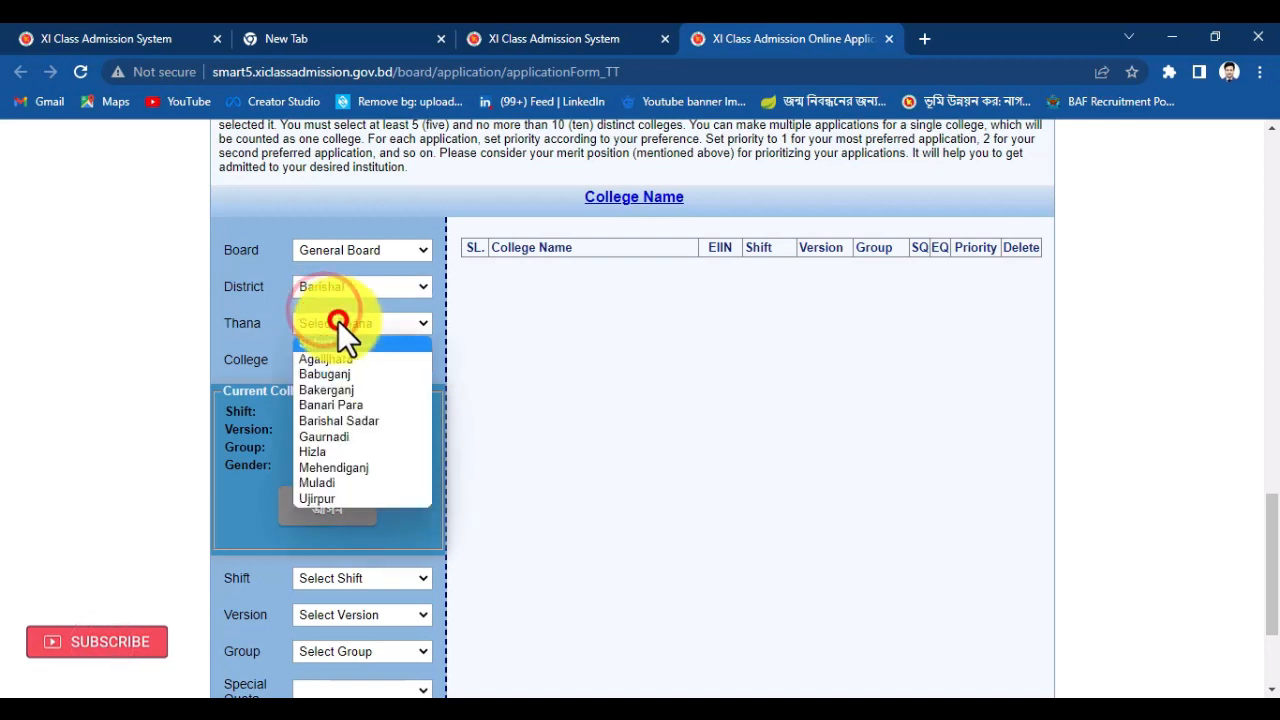
pyautogui.click(390, 424)
# Step: Look through the colleges in Barishal Sadar and choose Barisal Govt. College
pyautogui.click(371, 362)
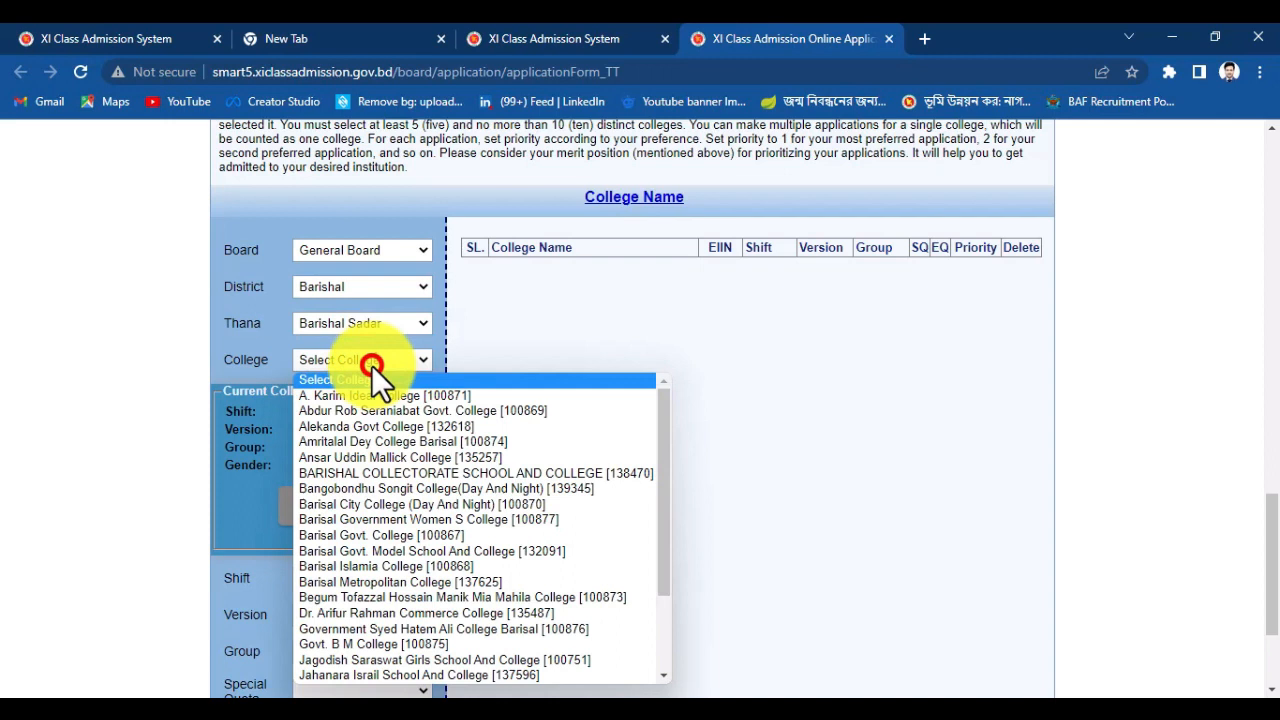
pyautogui.scroll(-3, 405, 625)
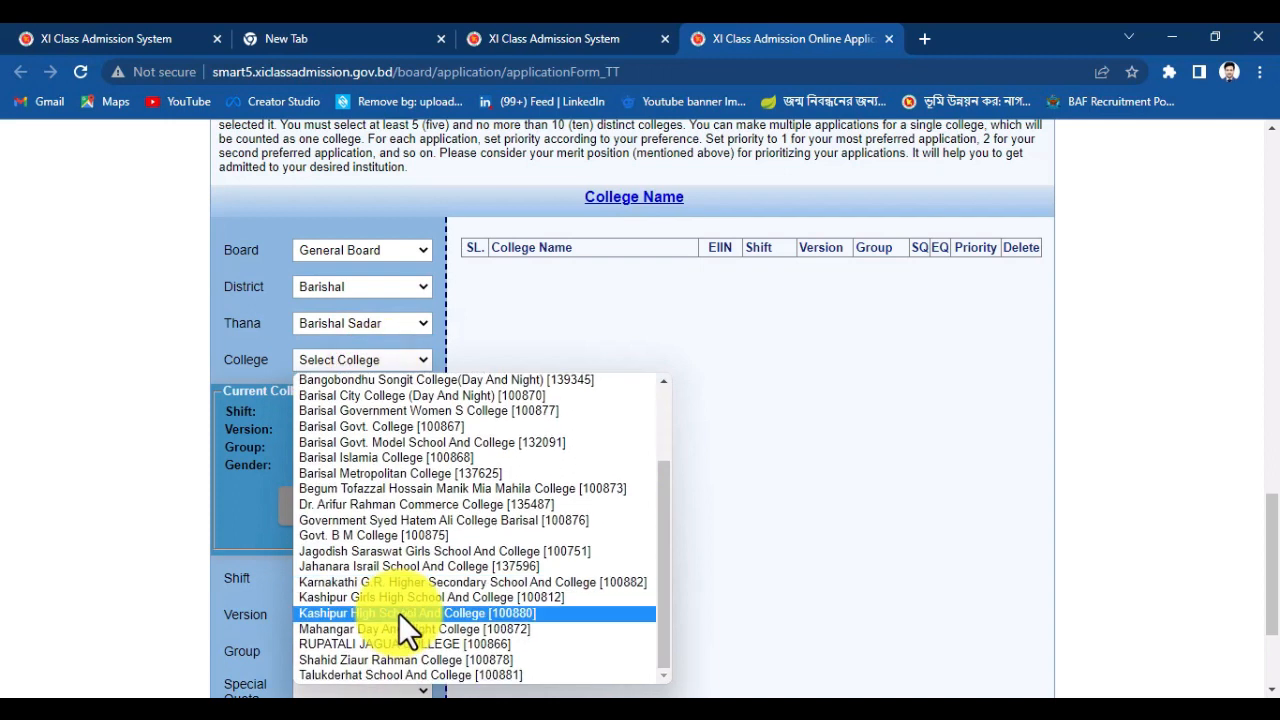
pyautogui.scroll(3, 407, 585)
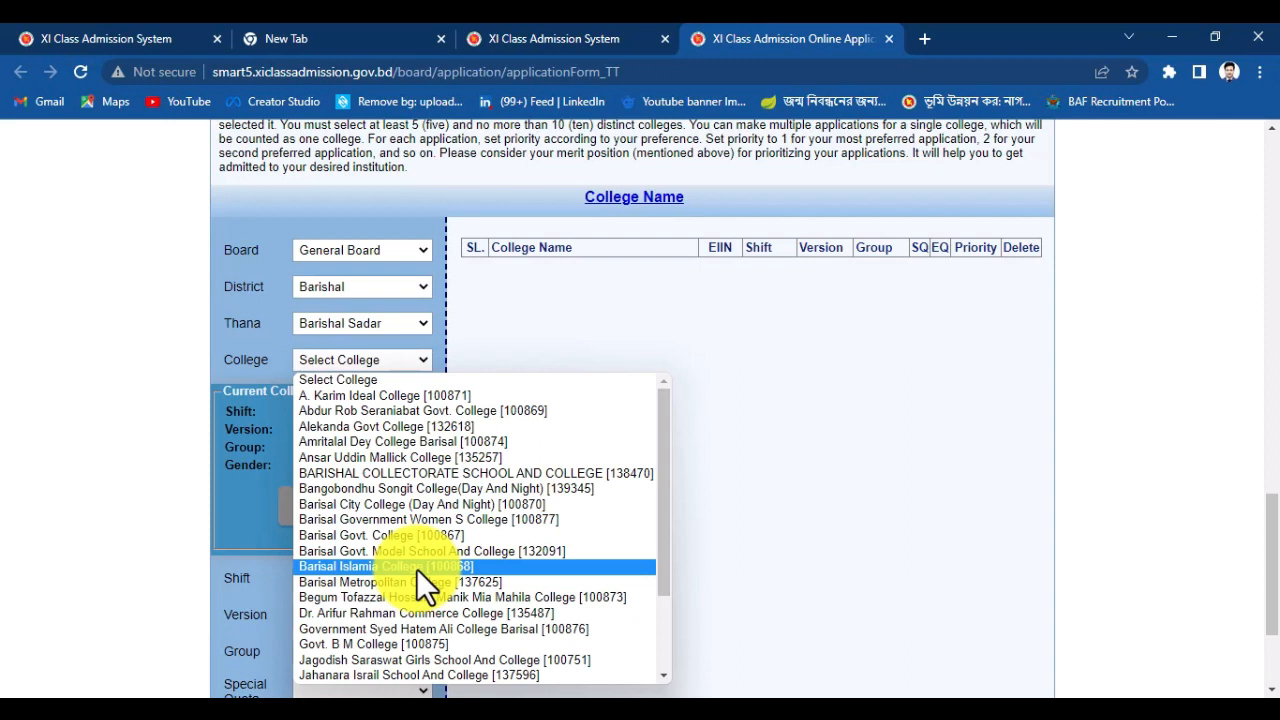
pyautogui.click(392, 62)
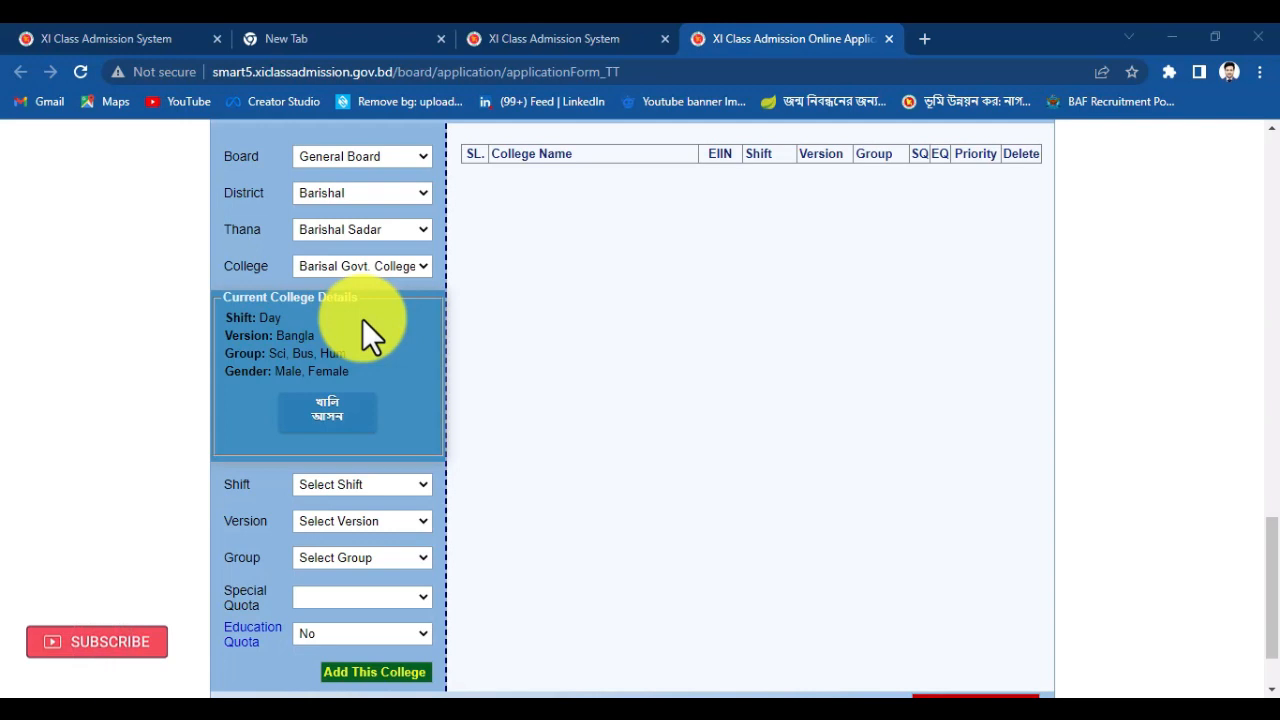
# Step: Set the shift to Day and the version to Bangla for Barisal Govt. College
pyautogui.click(377, 365)
pyautogui.scroll(-1, 377, 365)
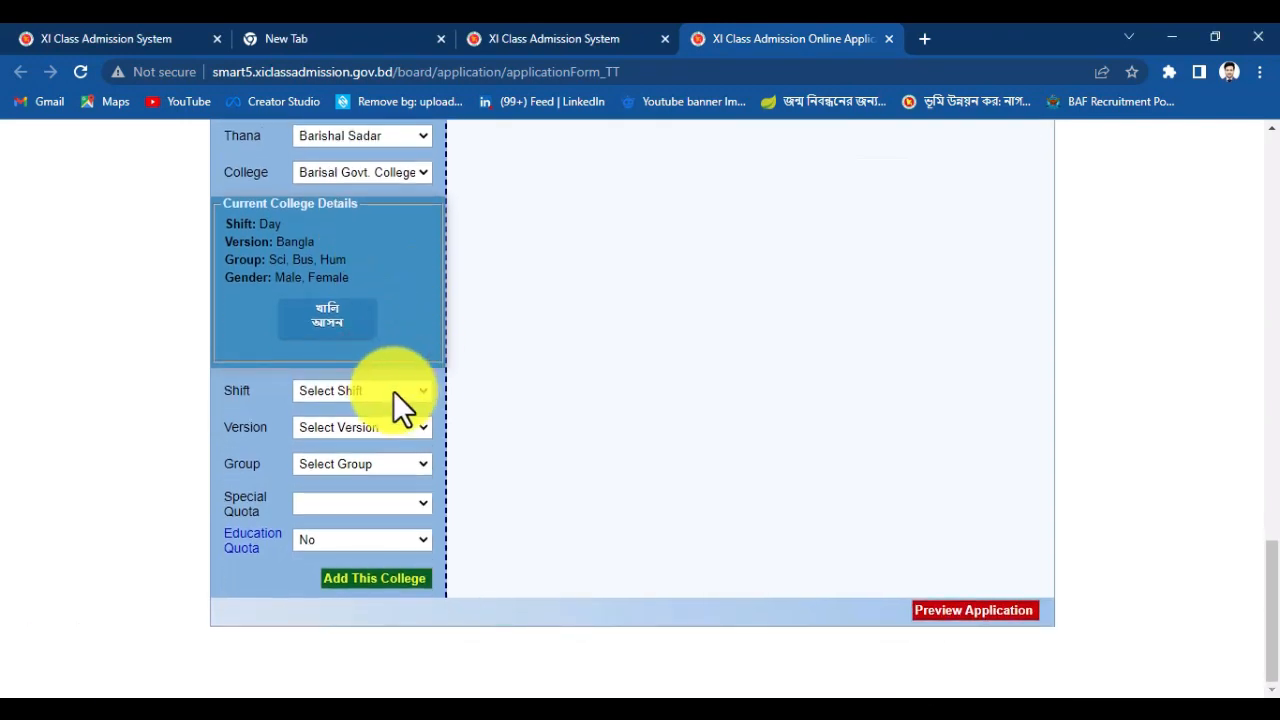
pyautogui.click(393, 391)
pyautogui.click(373, 424)
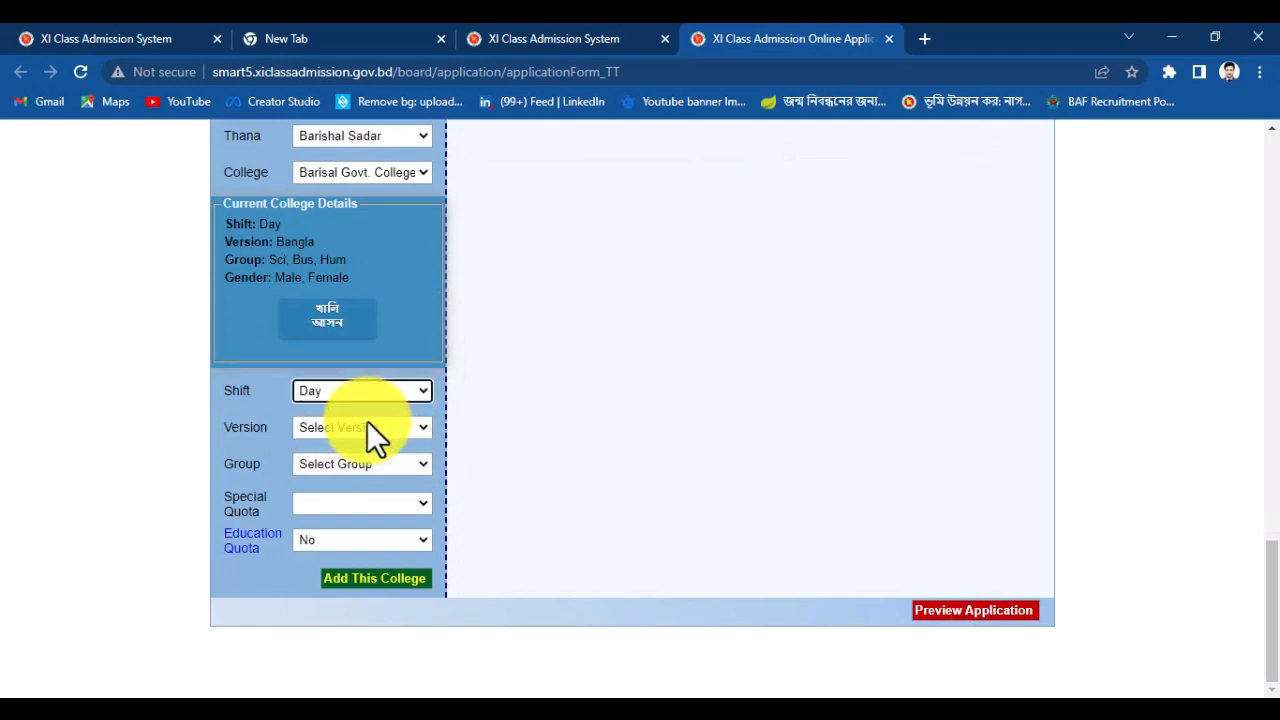
pyautogui.click(367, 421)
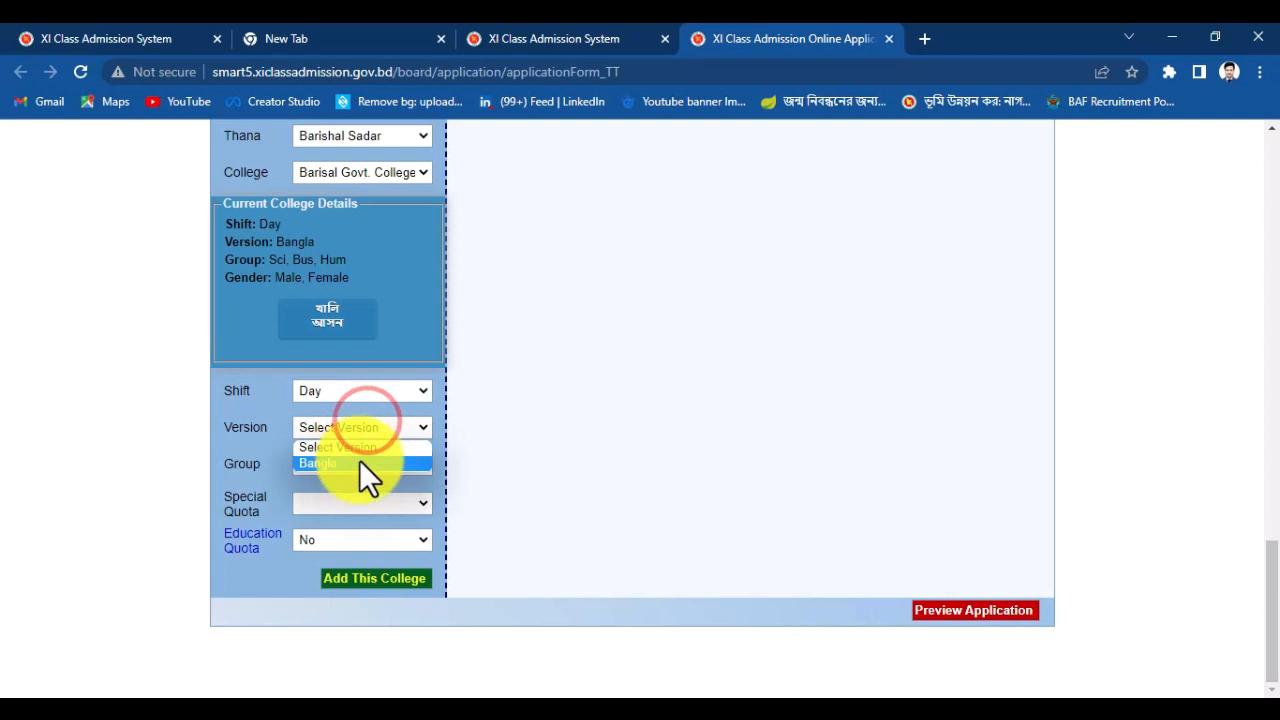
pyautogui.click(364, 465)
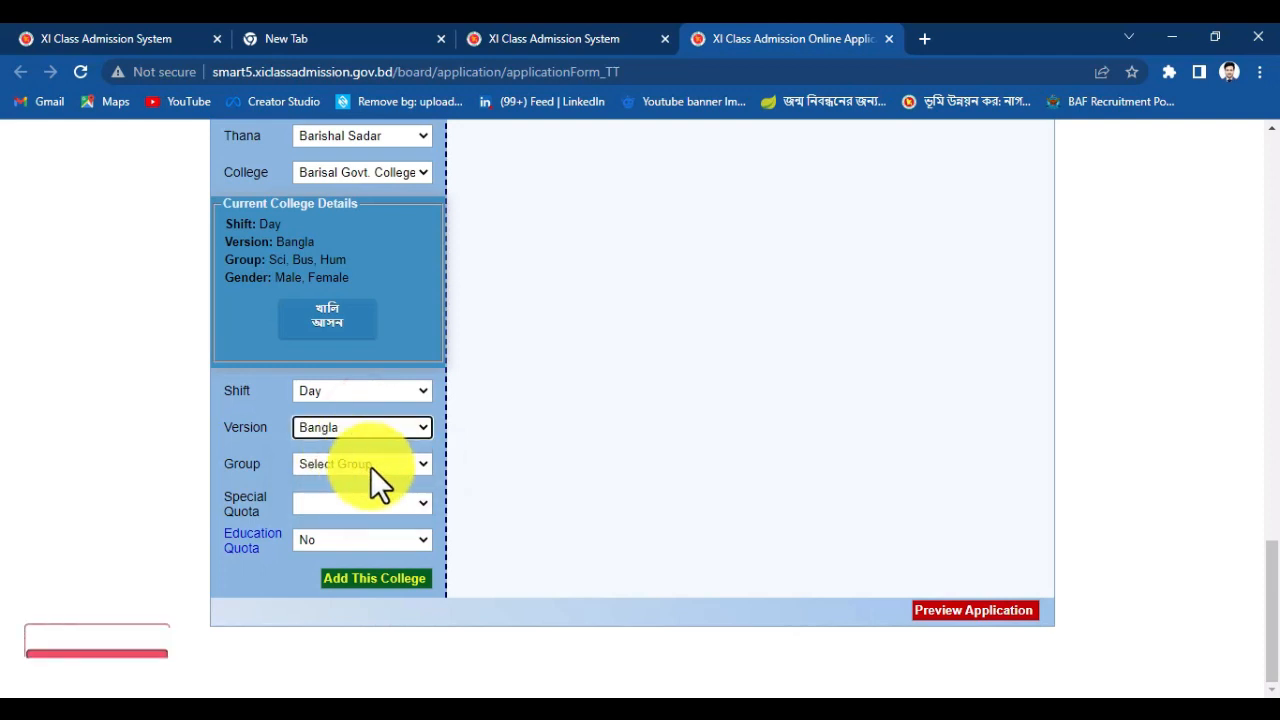
# Step: Set the group to Science for the Barisal Govt. College choice
pyautogui.click(369, 466)
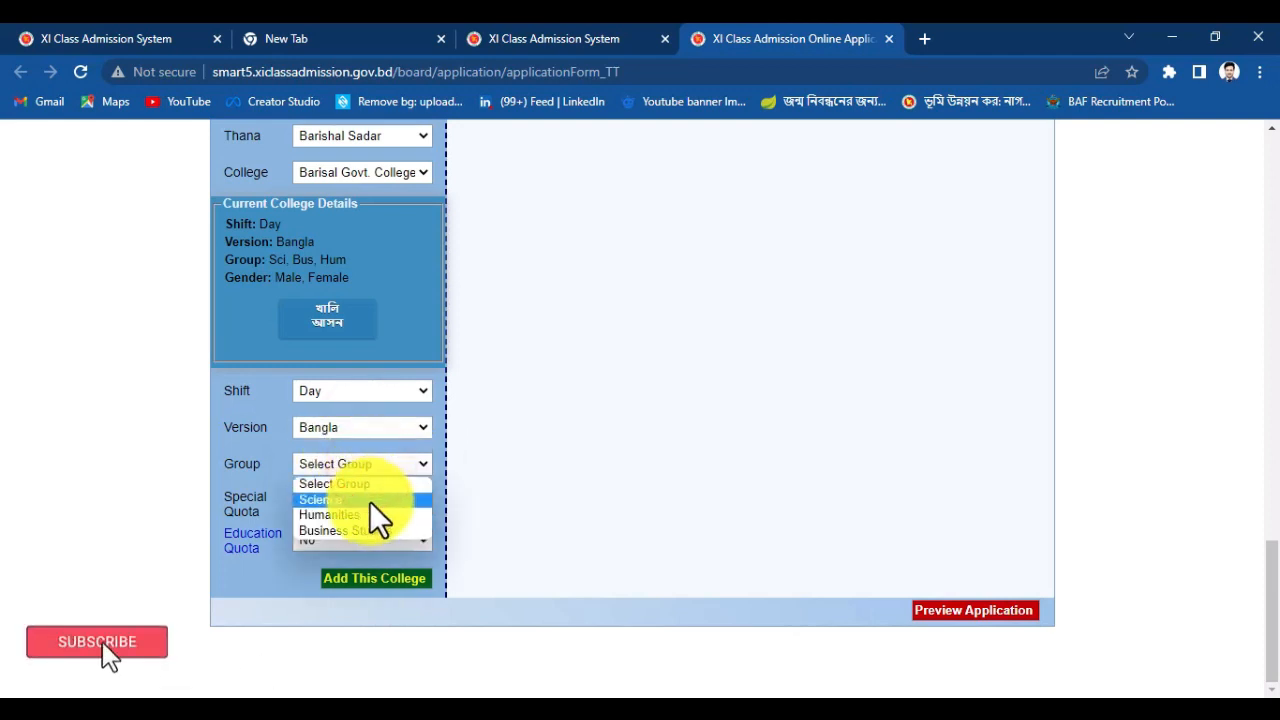
pyautogui.click(401, 95)
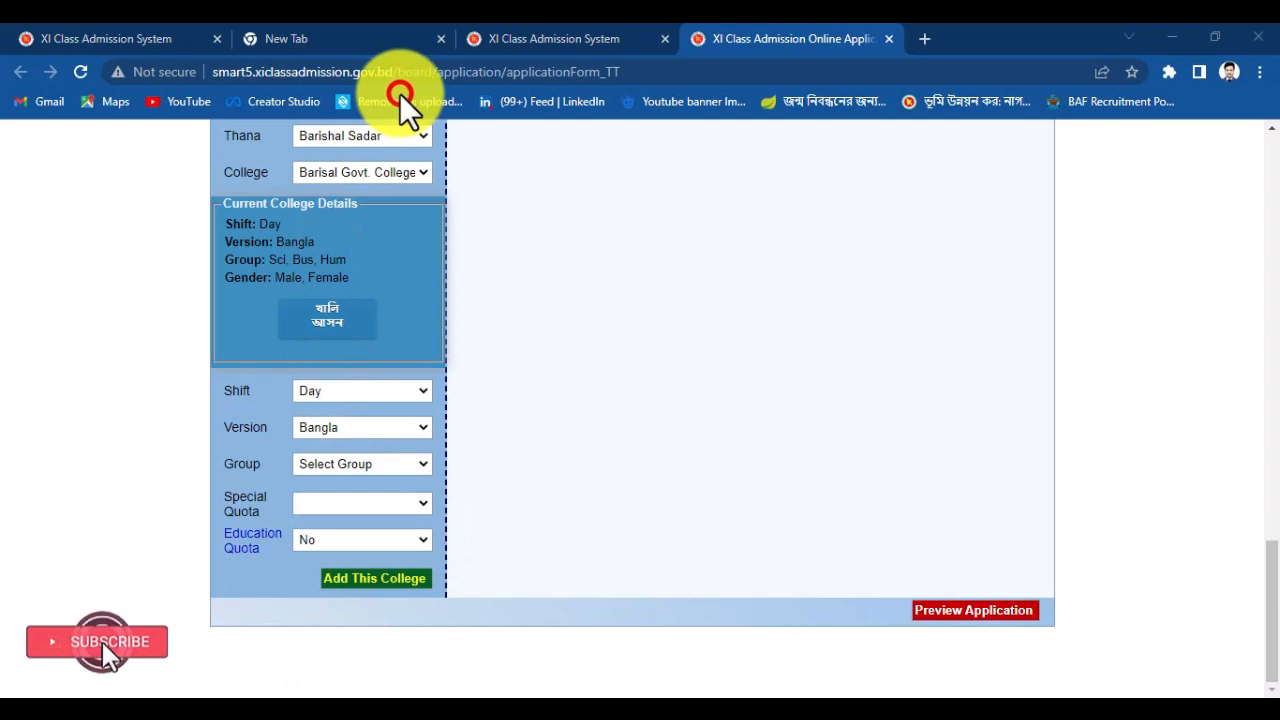
pyautogui.click(369, 465)
pyautogui.click(371, 498)
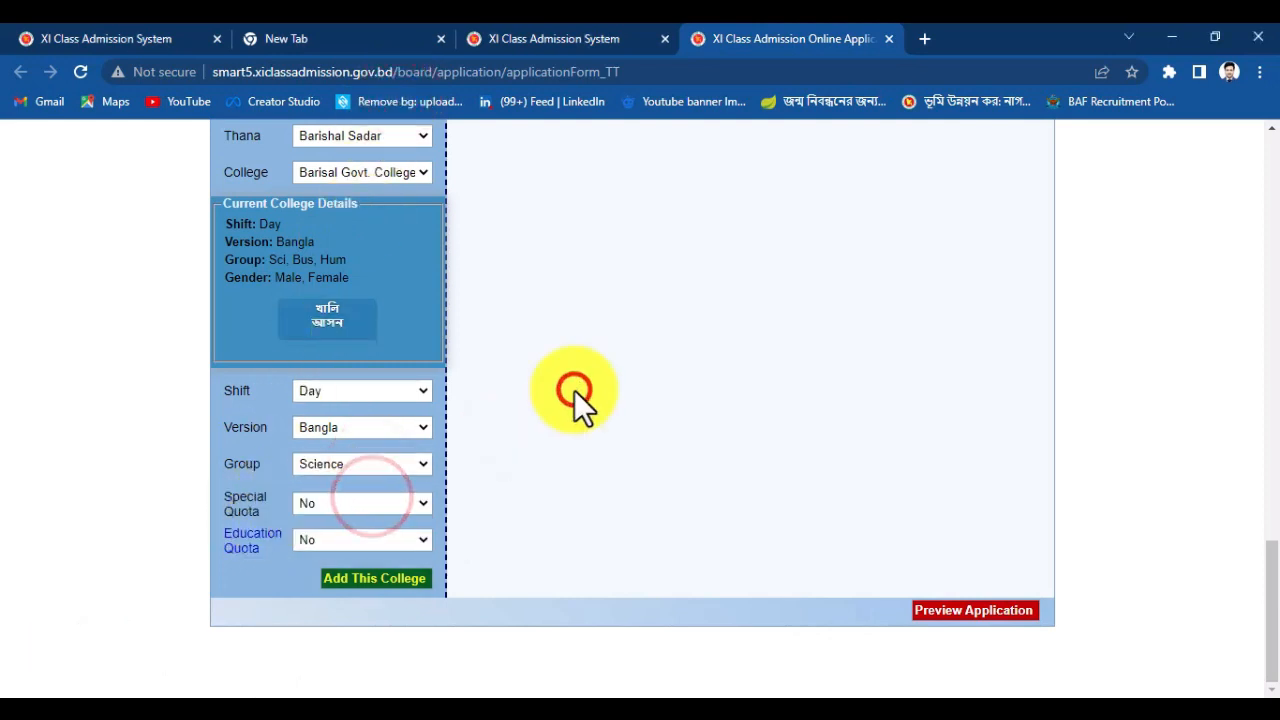
# Step: Add Barisal Govt. College with its chosen shift, version and group to the college list
pyautogui.scroll(1, 574, 390)
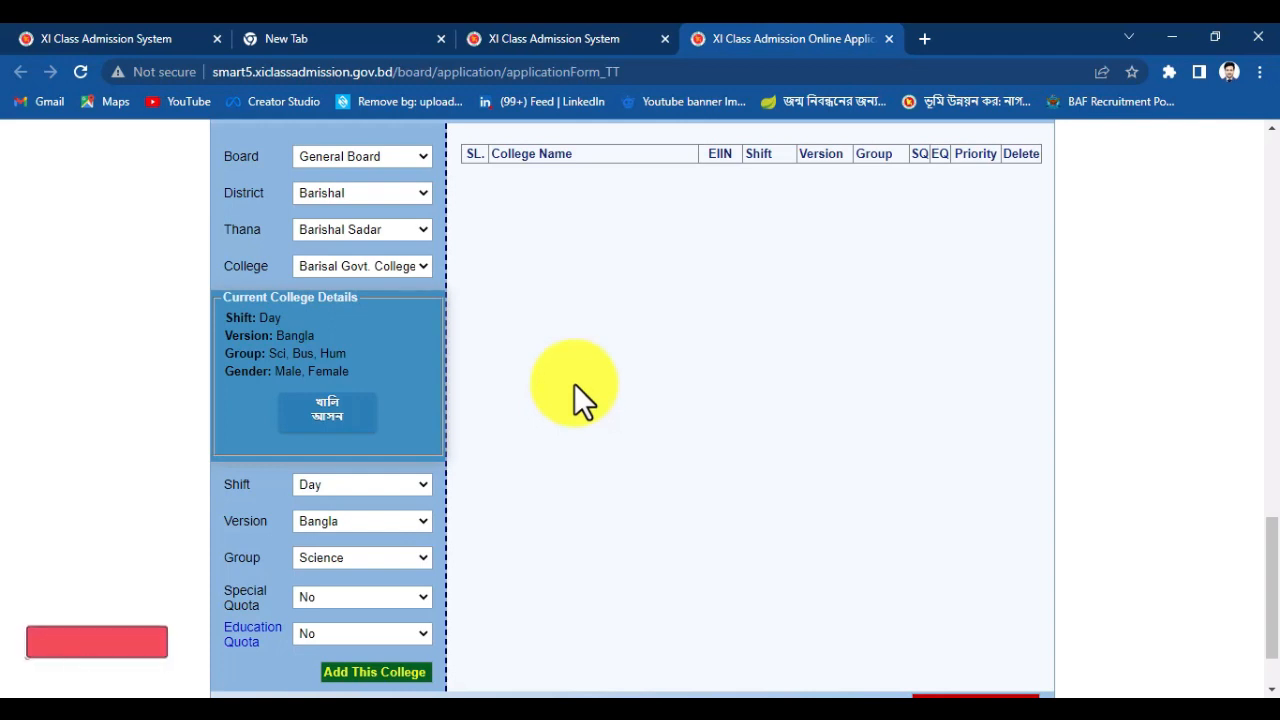
pyautogui.scroll(-1, 519, 620)
pyautogui.scroll(-1, 518, 618)
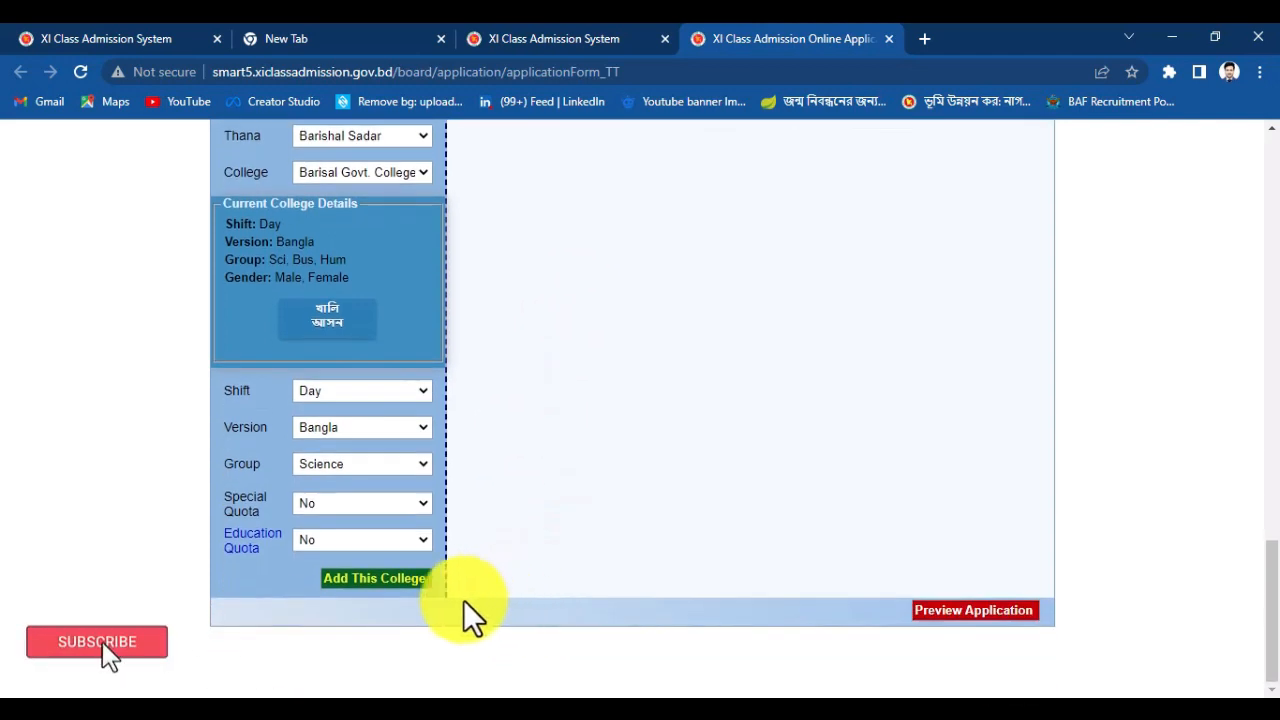
pyautogui.click(588, 499)
pyautogui.click(400, 581)
# Step: Review the selected colleges and their priorities in the college list and open the application preview
pyautogui.scroll(3, 626, 555)
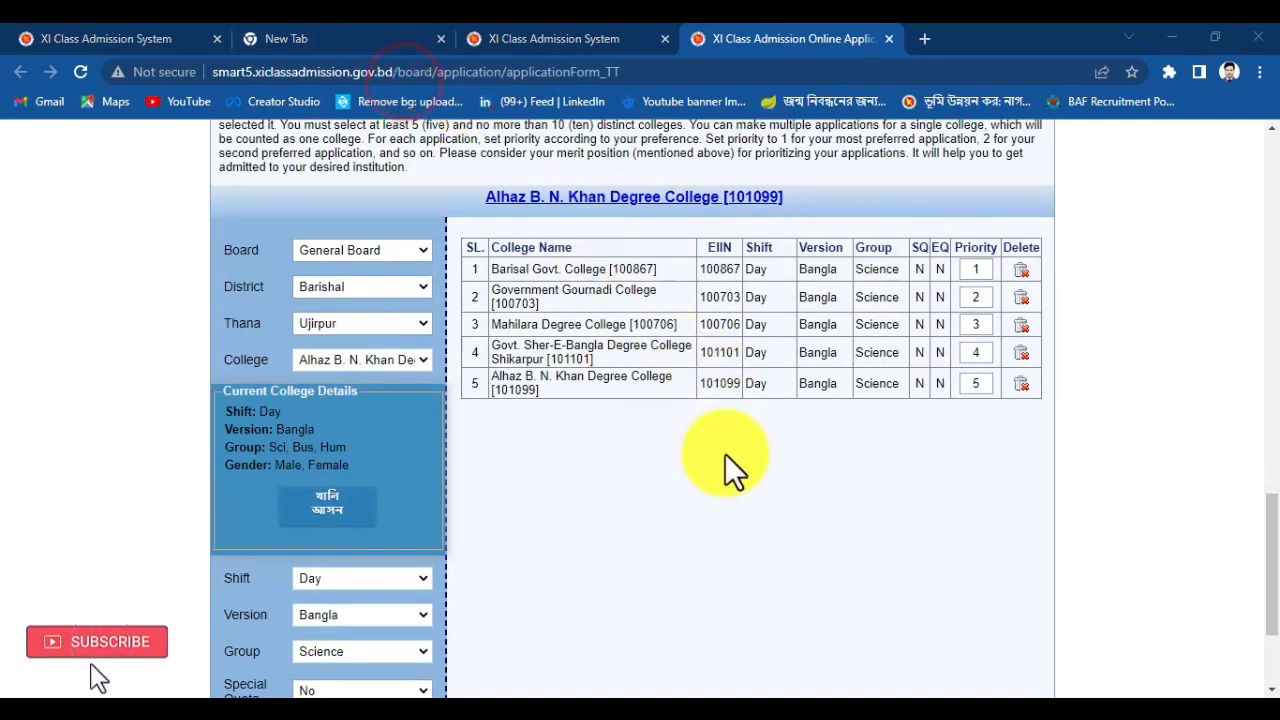
pyautogui.scroll(-1, 703, 499)
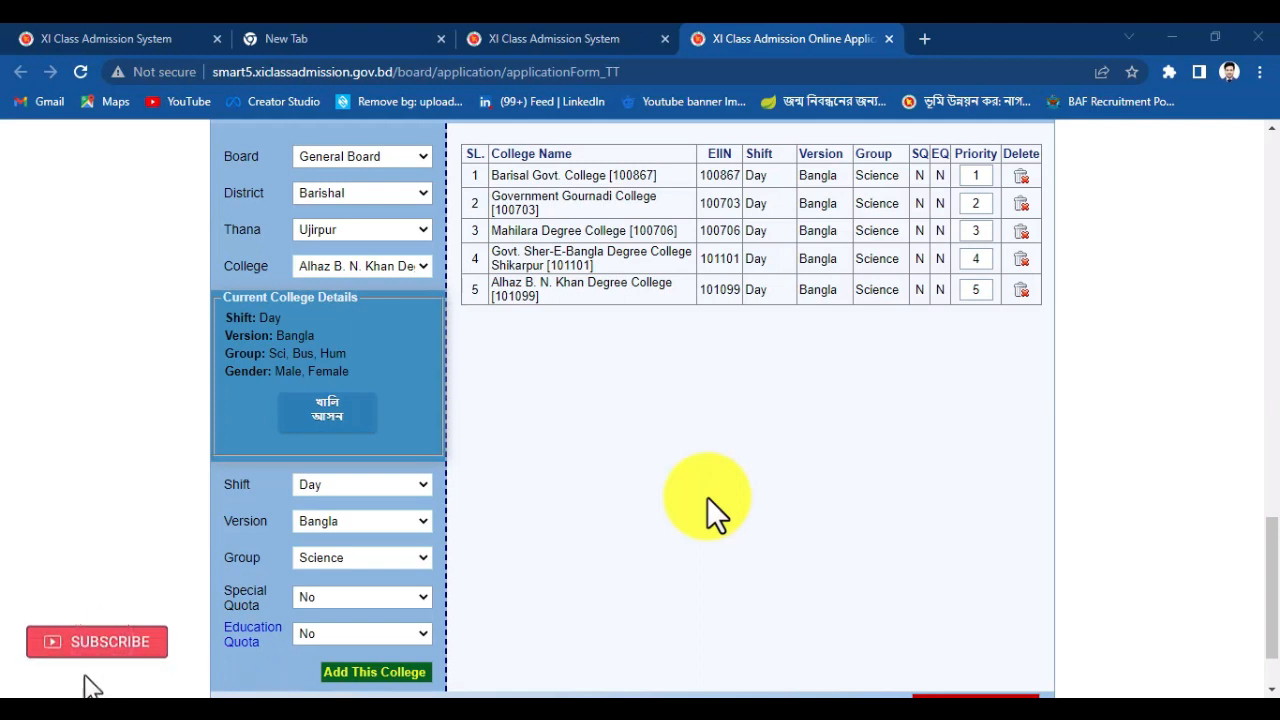
pyautogui.click(705, 495)
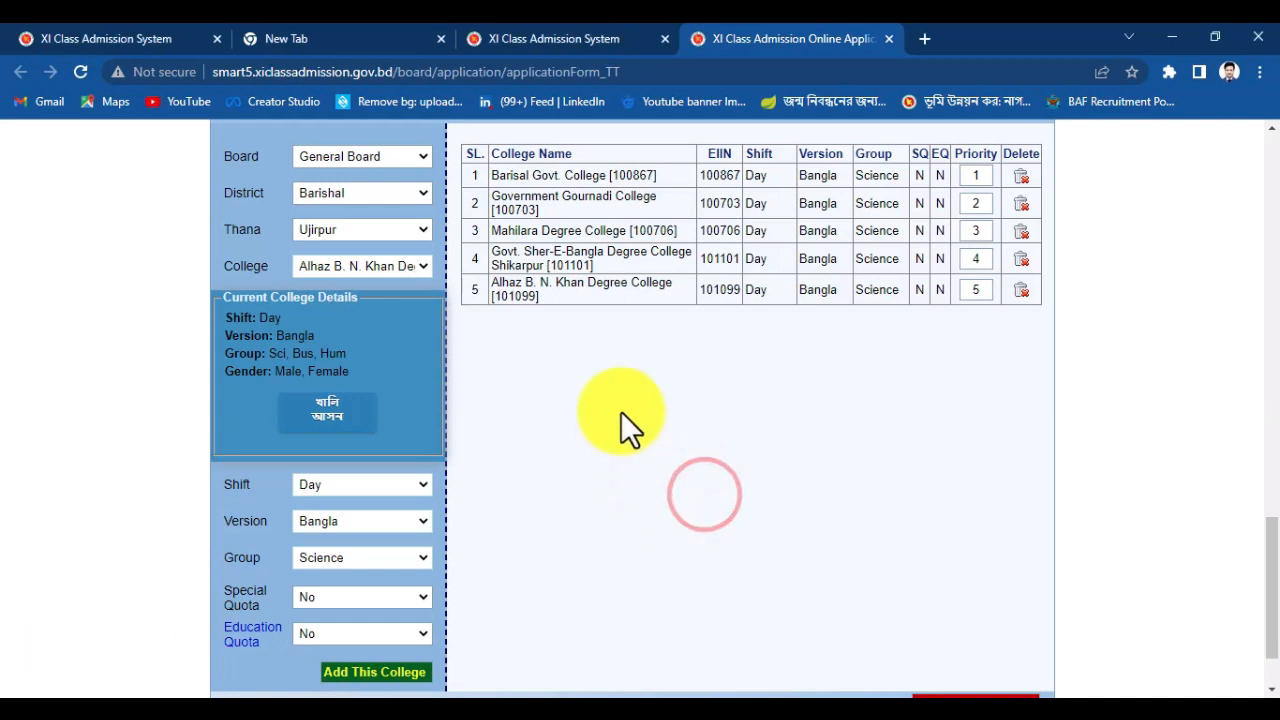
pyautogui.scroll(-1, 720, 410)
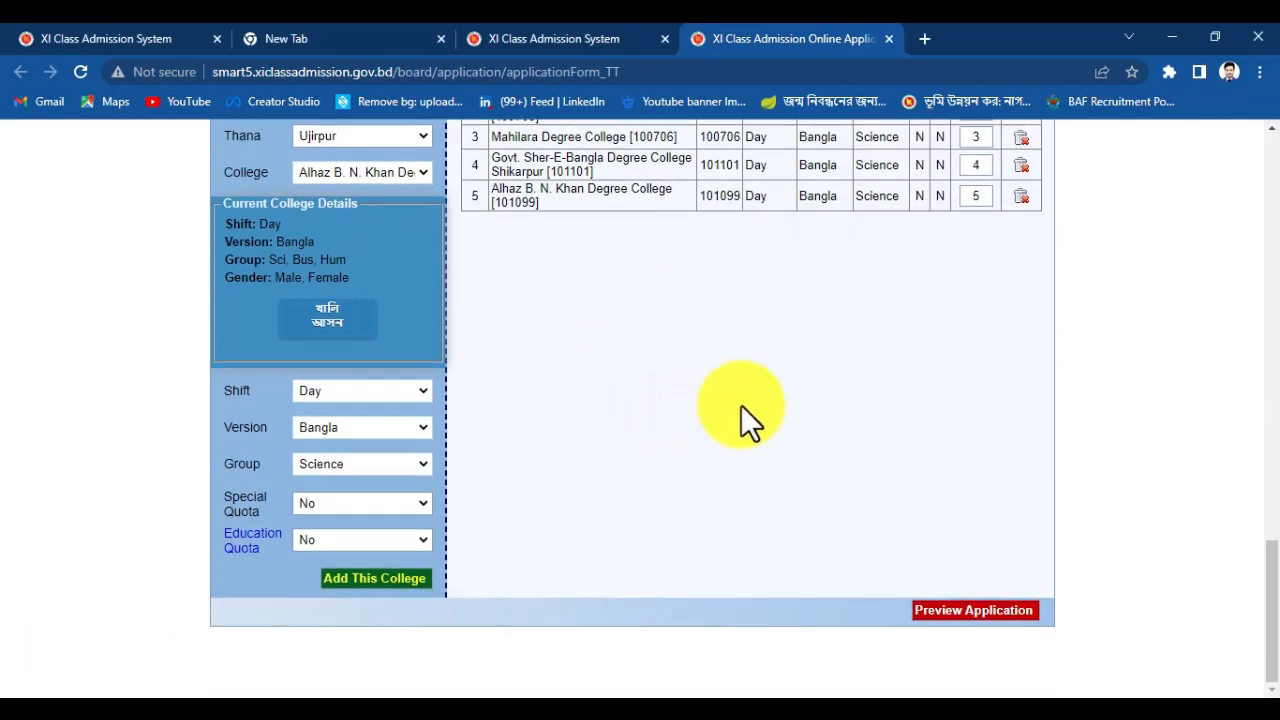
pyautogui.click(989, 614)
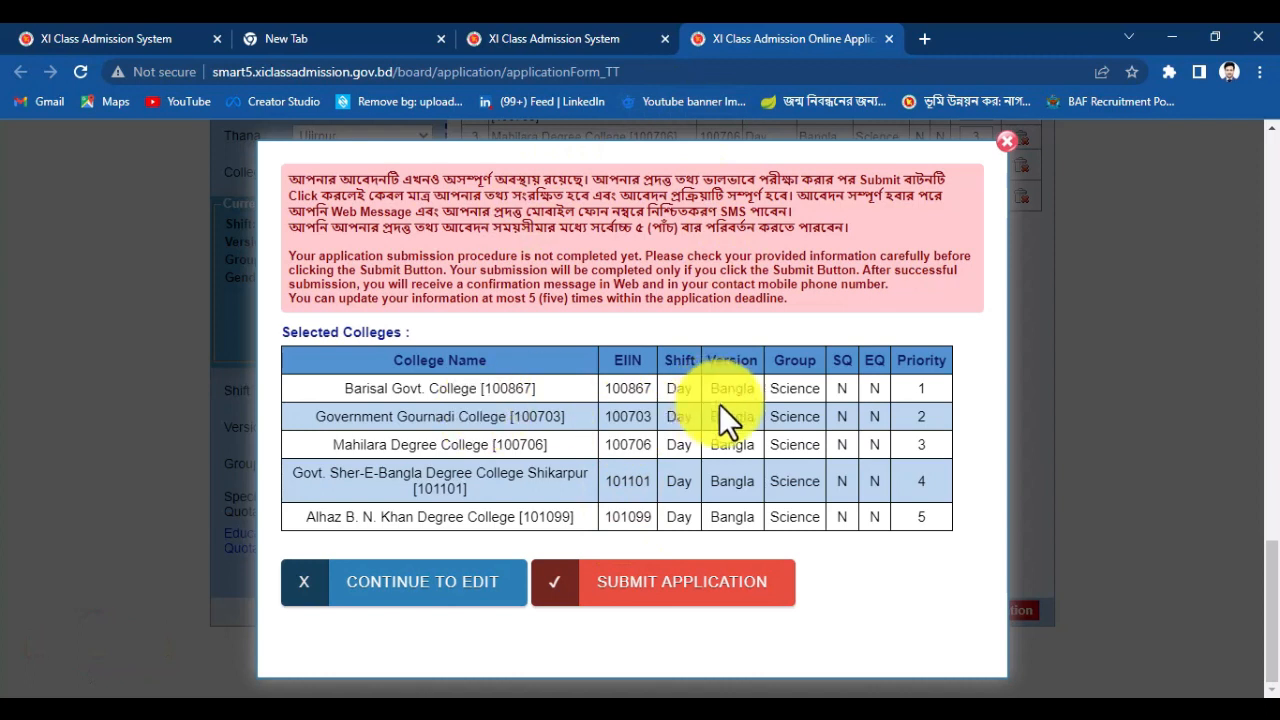
# Step: Check the selected colleges in the preview and submit the application
pyautogui.scroll(2, 808, 414)
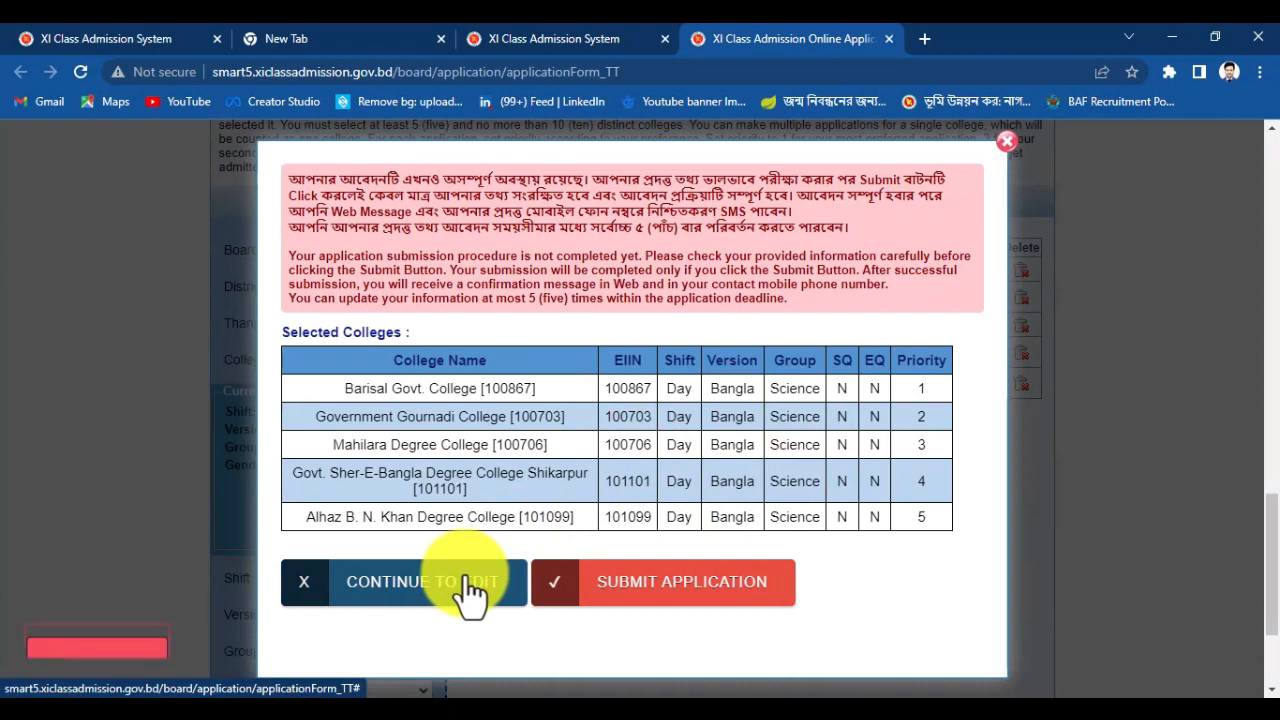
pyautogui.click(426, 72)
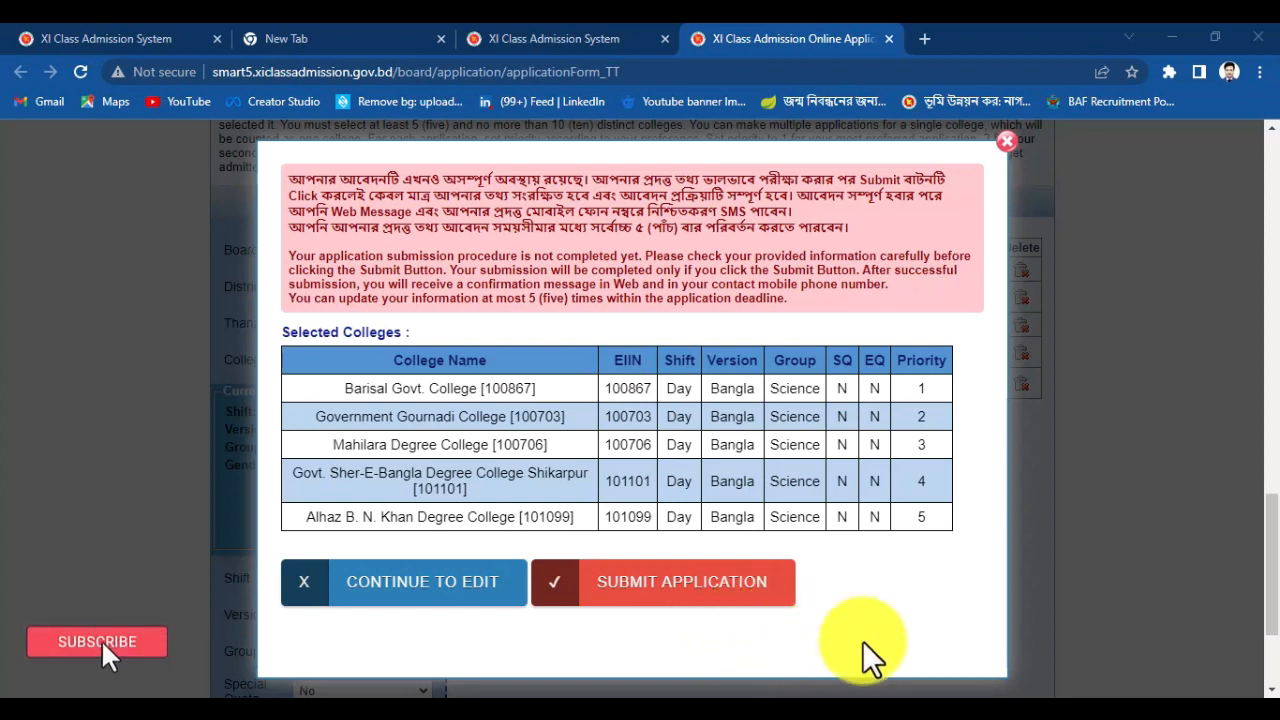
pyautogui.click(743, 594)
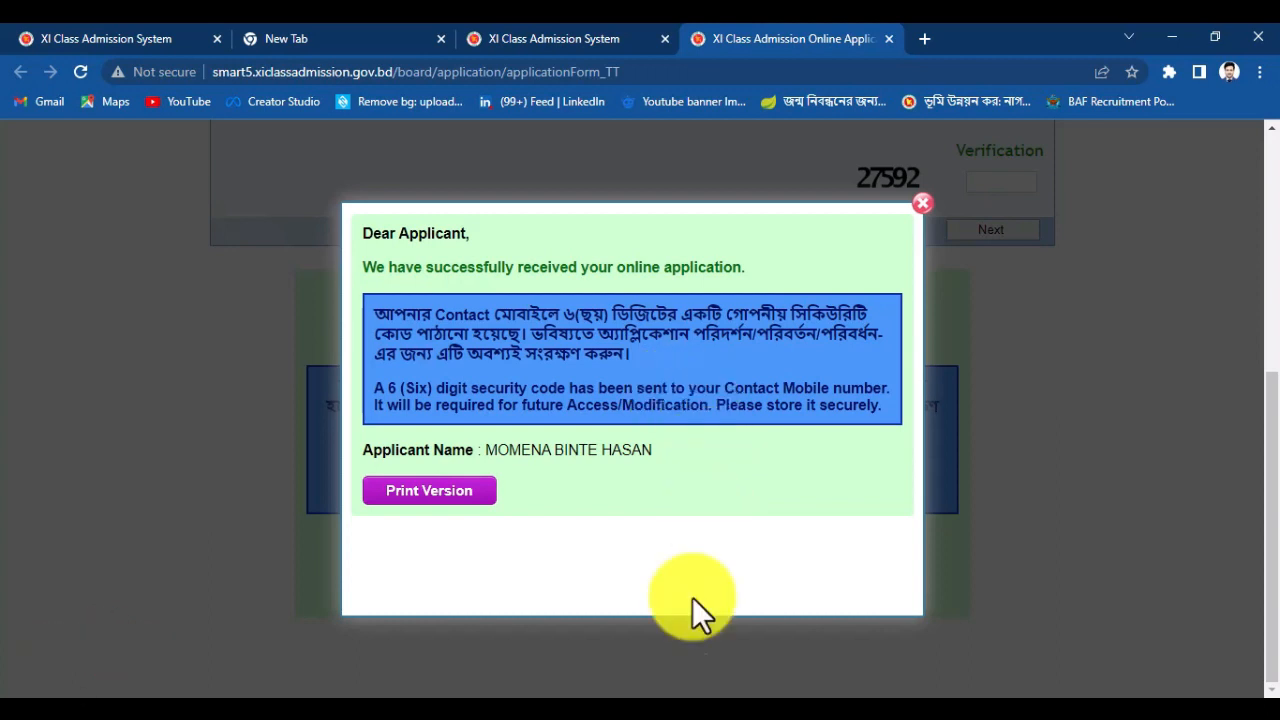
# Step: Open the submitted application's print version and save the choice list as the PDF applicantCopyHtmlReport_TT in Downloads
pyautogui.click(451, 495)
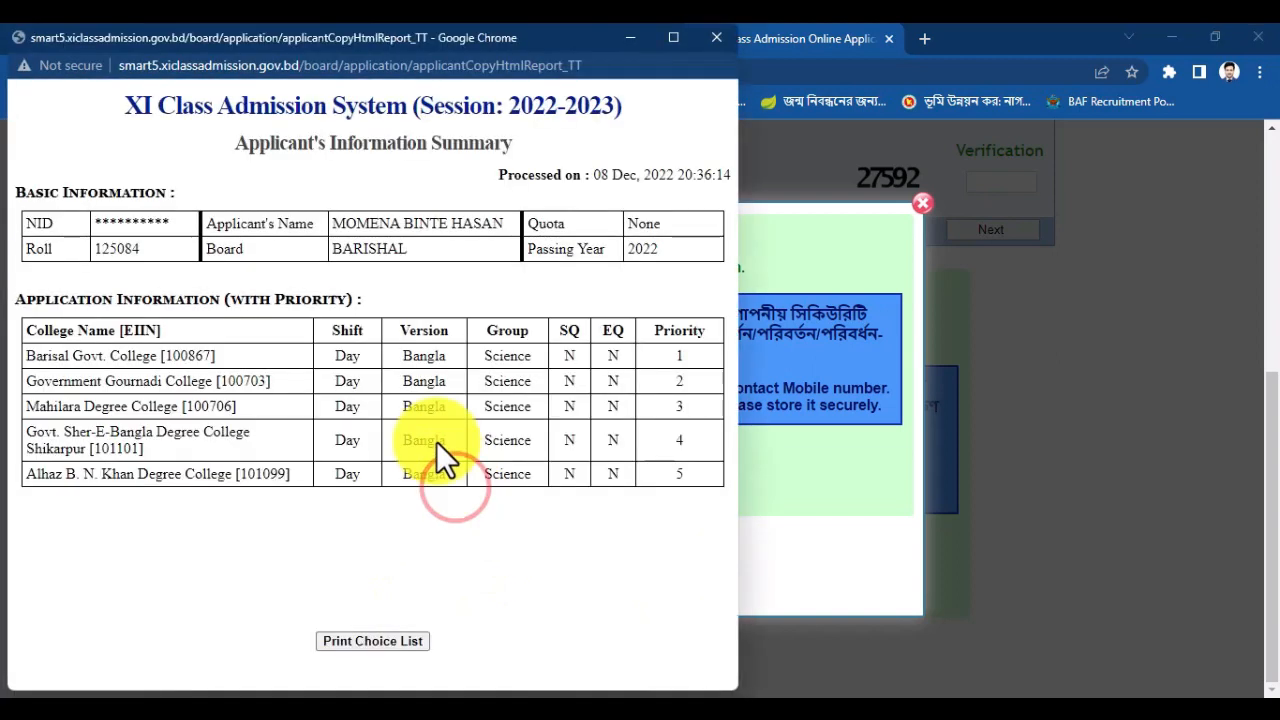
pyautogui.click(103, 58)
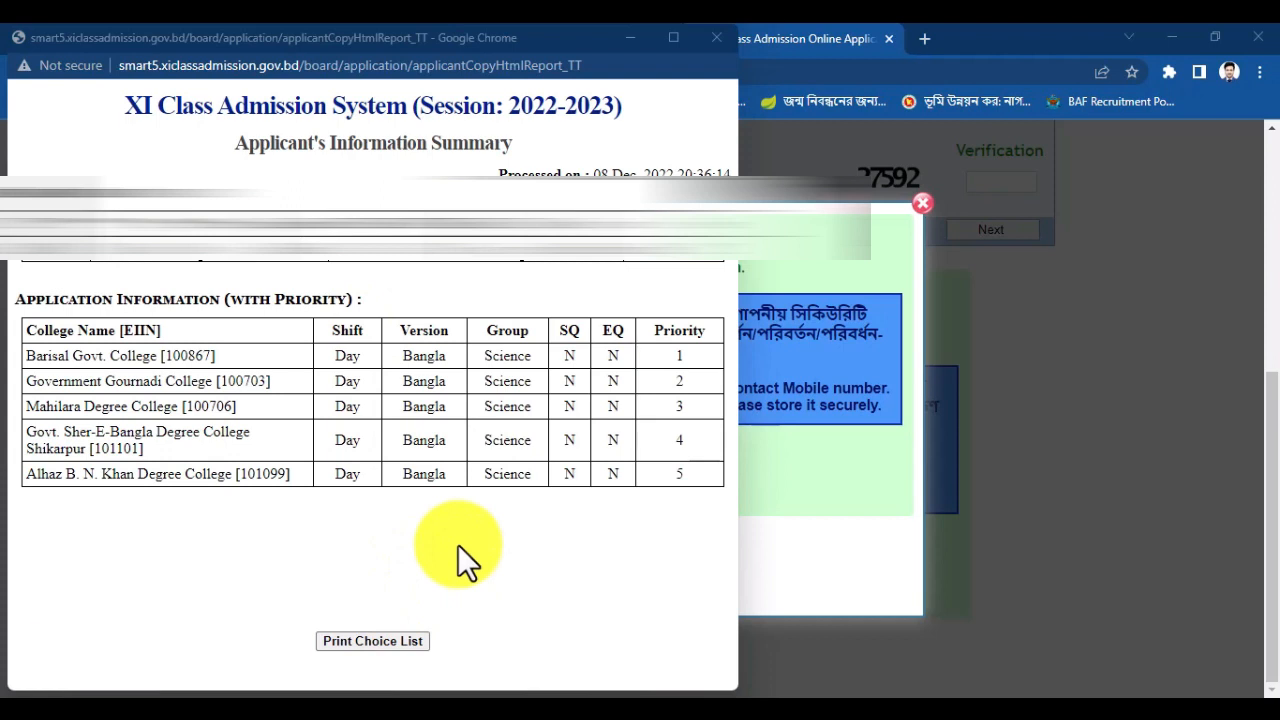
pyautogui.click(386, 643)
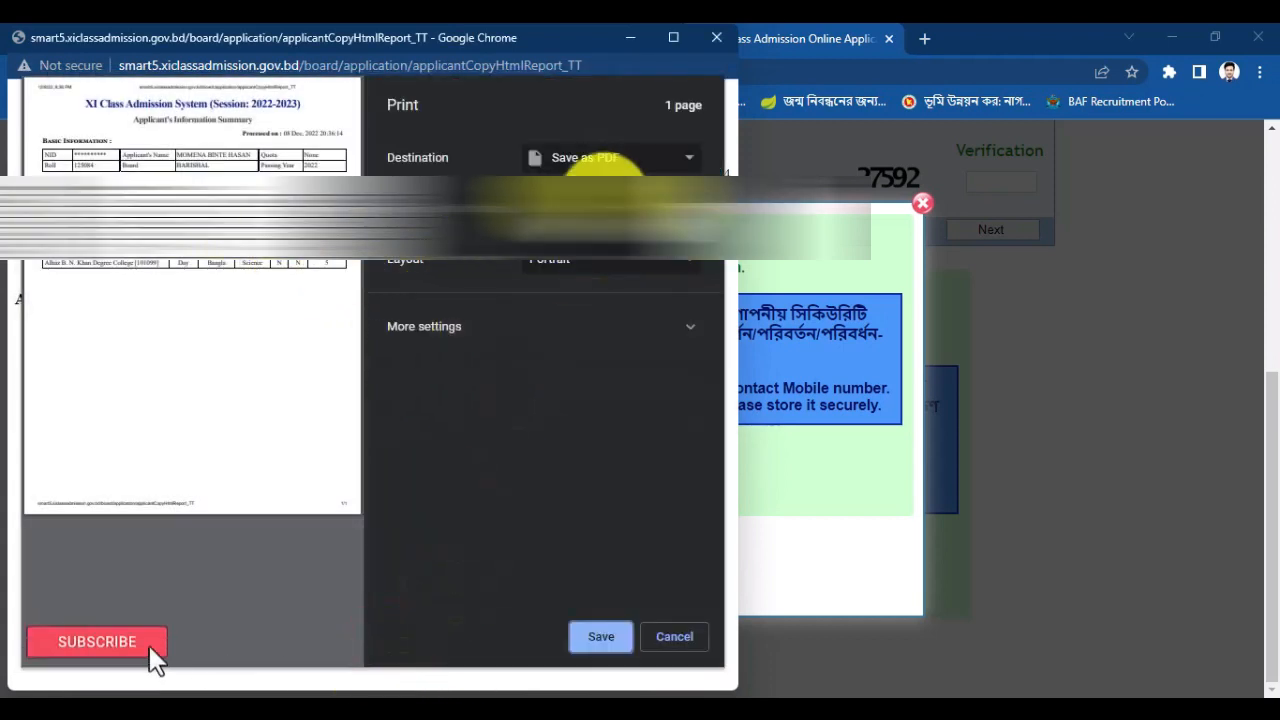
pyautogui.click(588, 157)
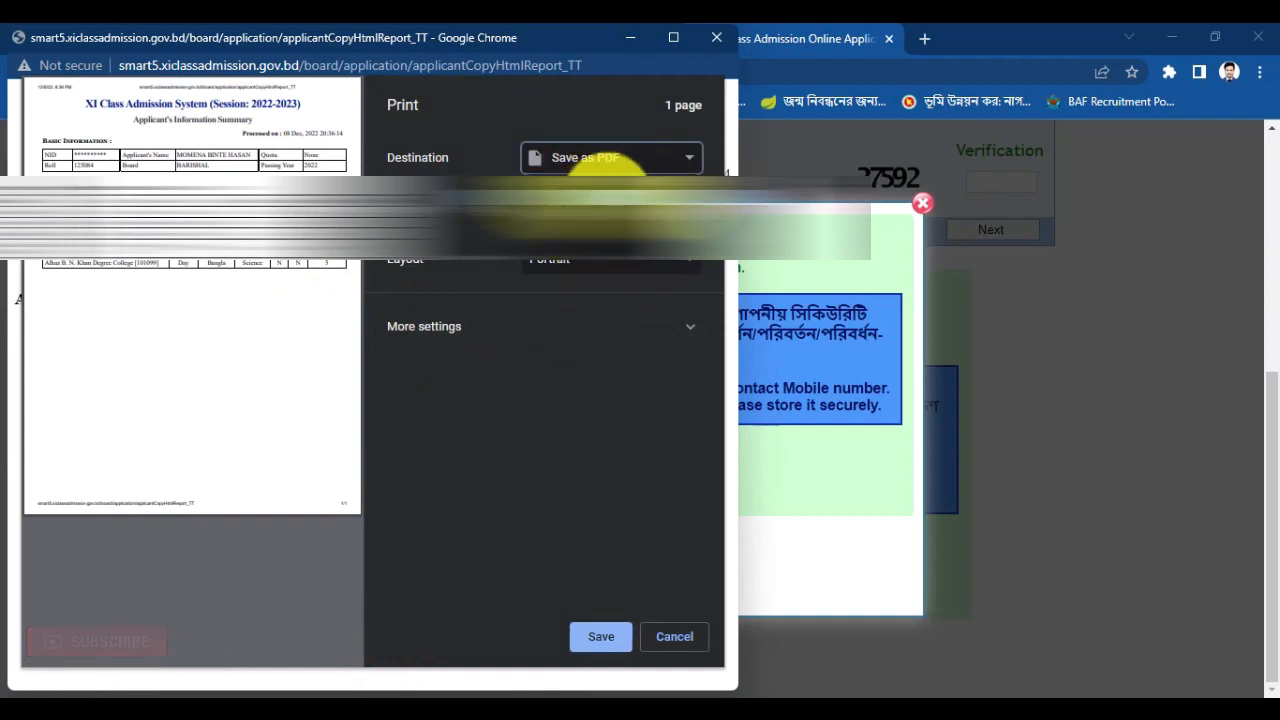
pyautogui.click(606, 636)
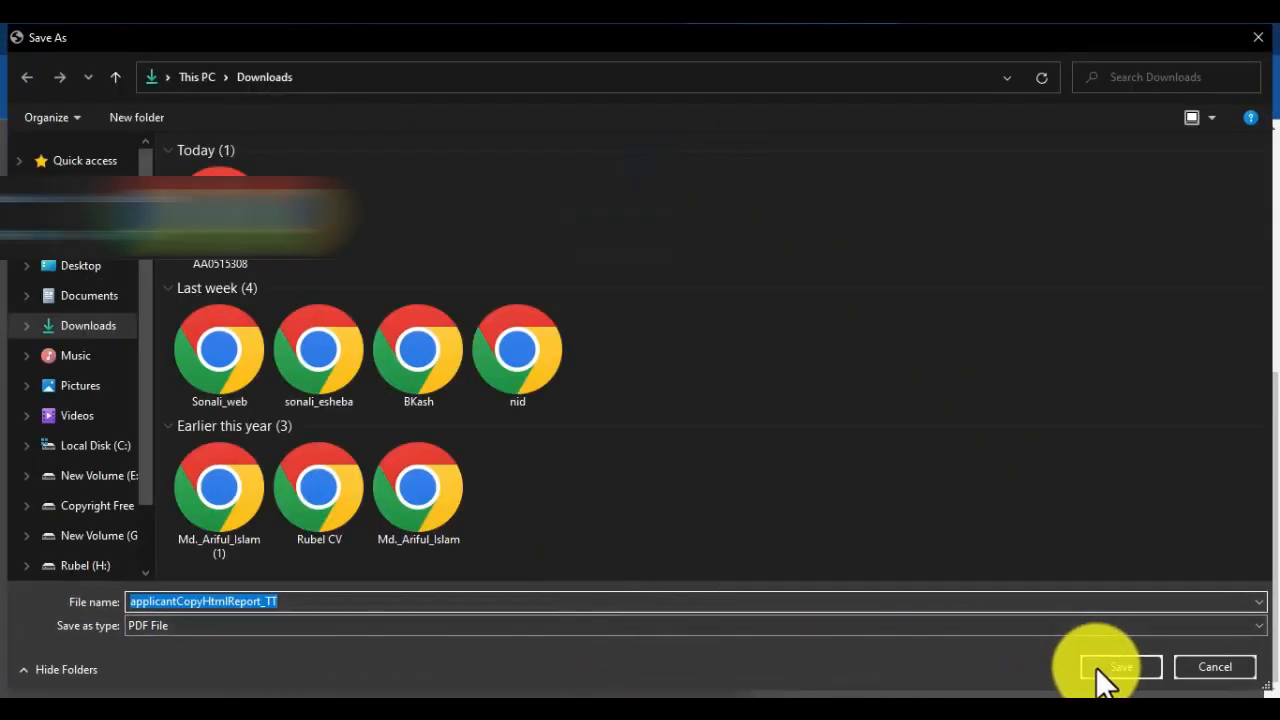
pyautogui.click(1110, 667)
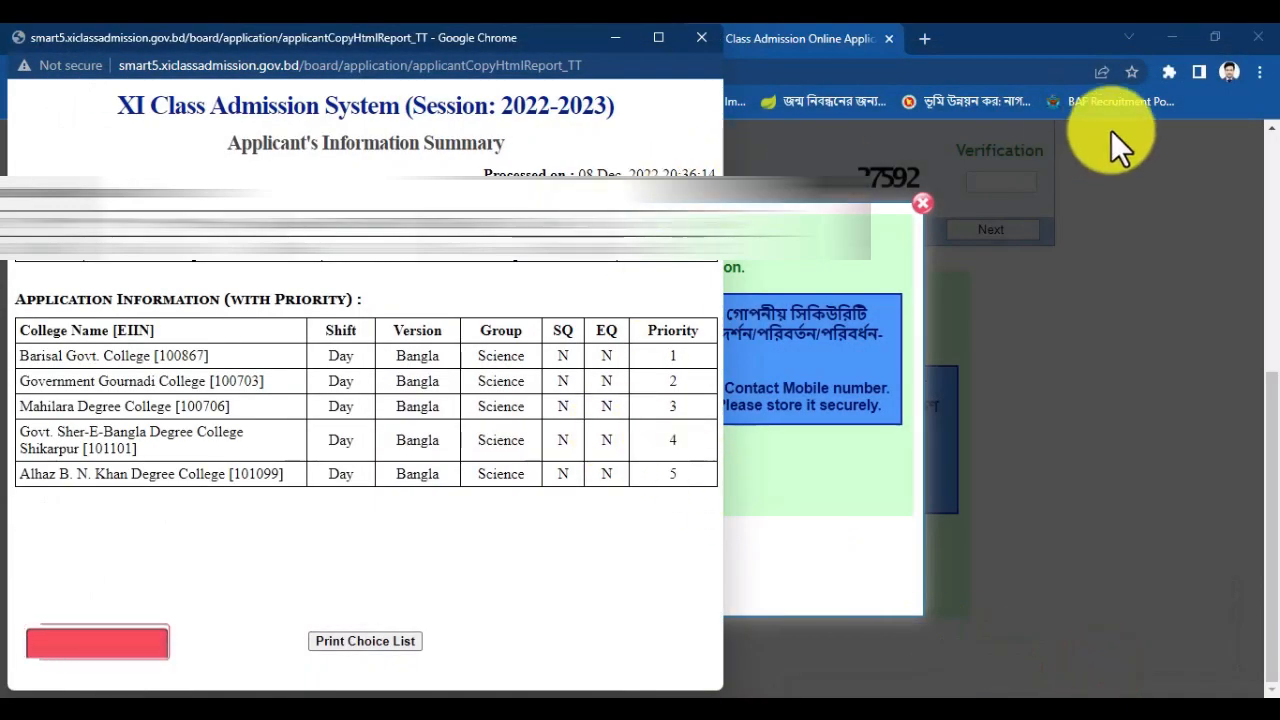
pyautogui.click(858, 121)
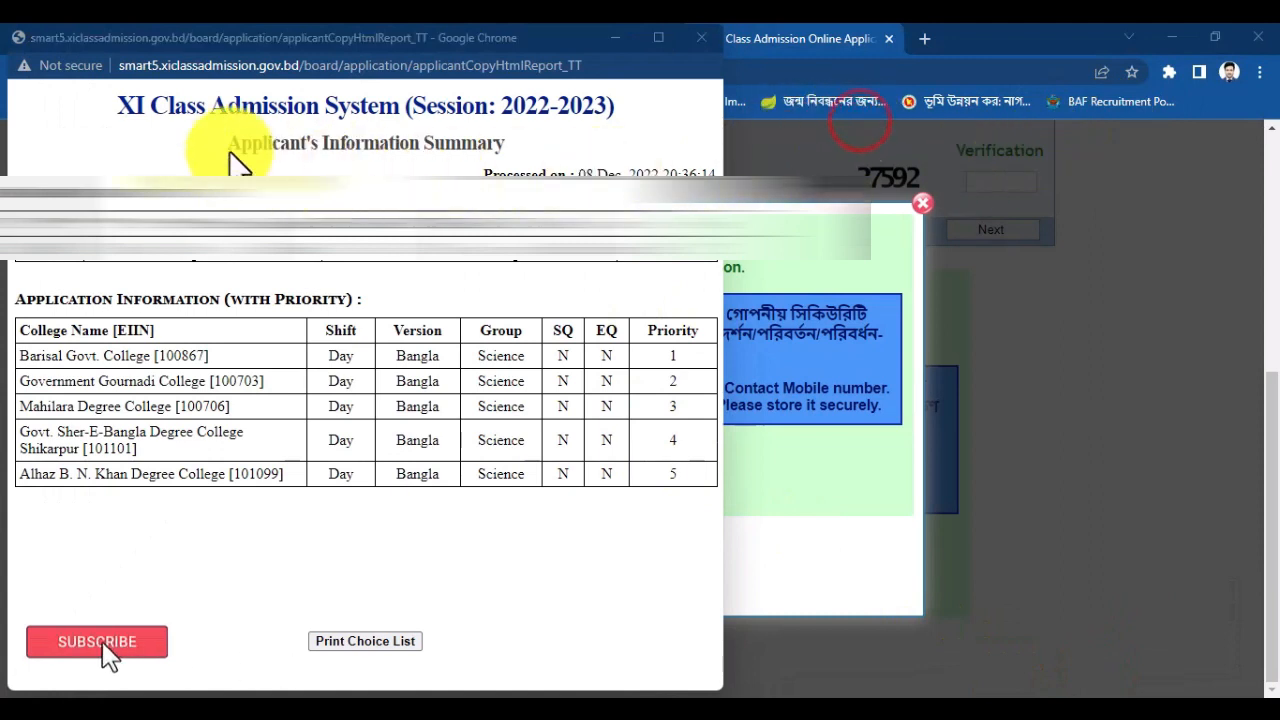